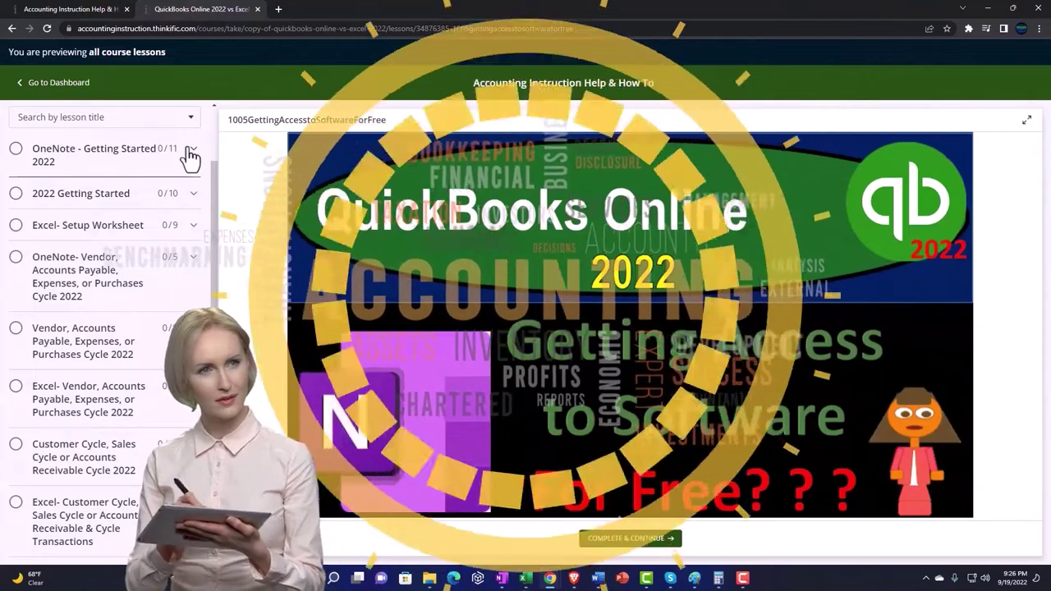
Expand the OneNote - Getting Started 2022 section in the Thinkific course sidebar to list its lessons.
{"action": "left_click", "coordinate": [191, 155]}
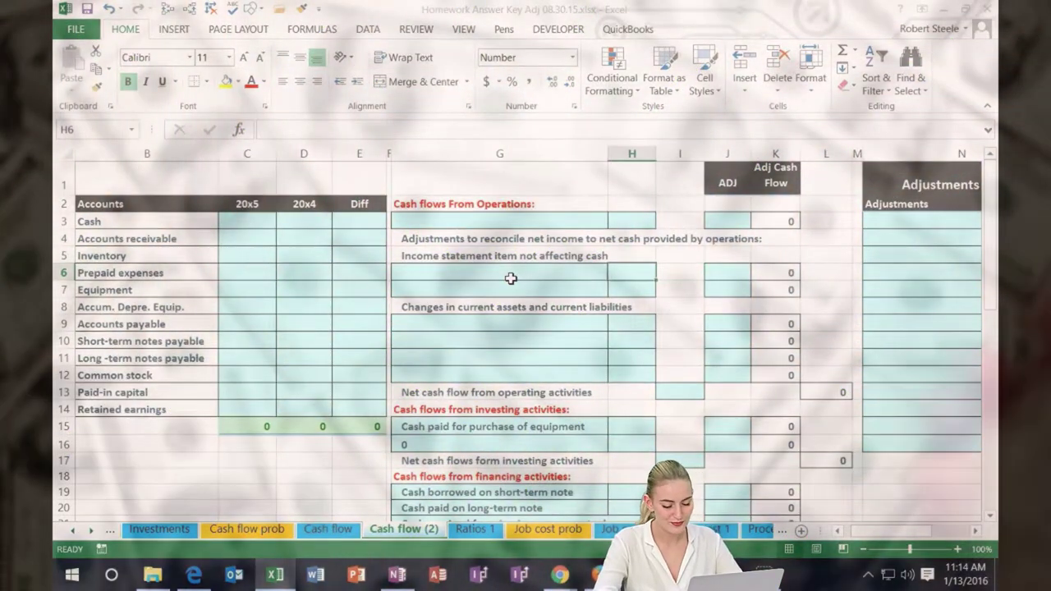
Scroll the Cash flow (2) sheet left to show the column A balances and select the Prepaid expenses row.
{"action": "scroll", "coordinate": [511, 278], "scroll_direction": "left", "scroll_amount": 1}
{"action": "left_click", "coordinate": [511, 279]}
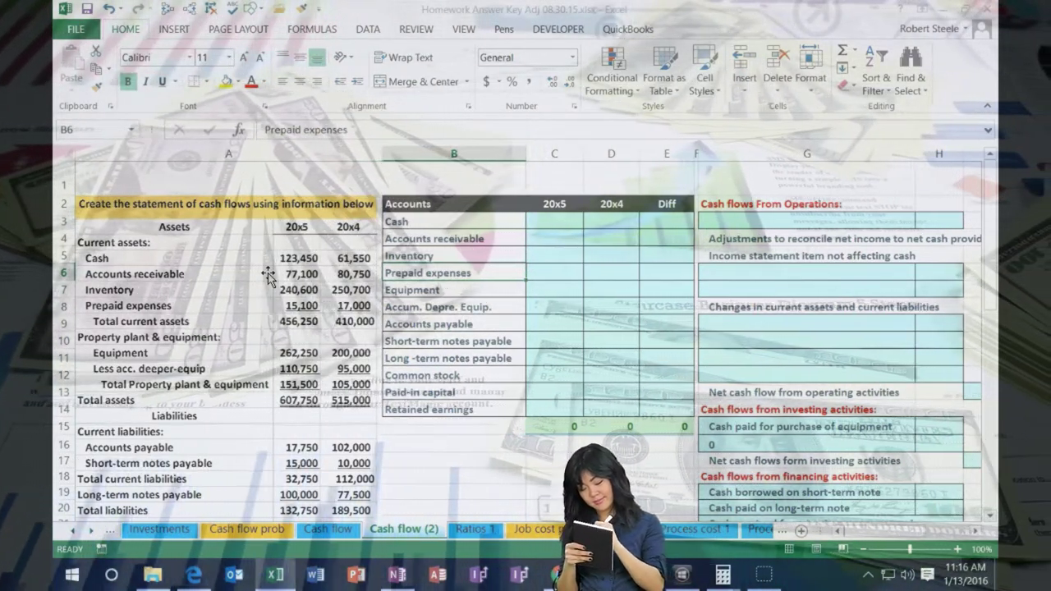
{"action": "left_click", "coordinate": [536, 222]}
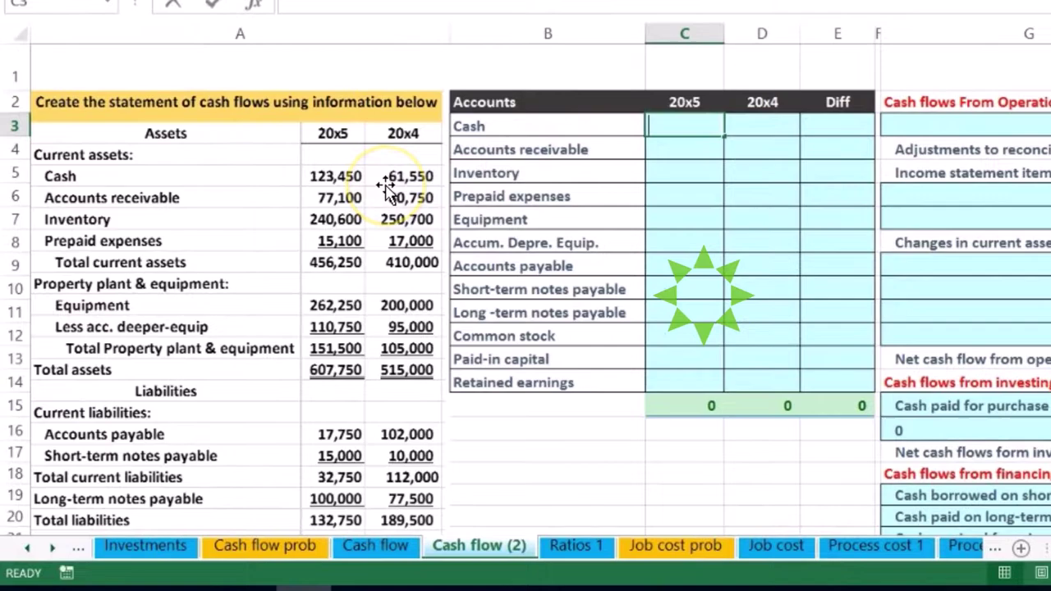
Enter 20x5 current assets: Cash 123,450, receivables 77,100, inventory 240,600, prepaid 15,100, and check their sum.
{"action": "type", "text": "12"}
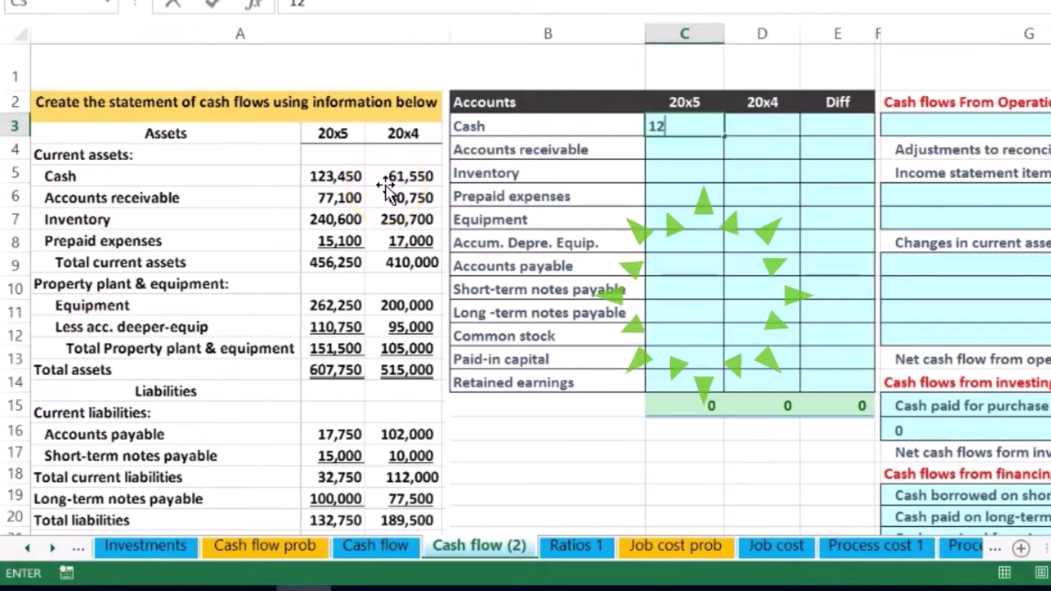
{"action": "type", "text": "3,450"}
{"action": "key", "text": "Return"}
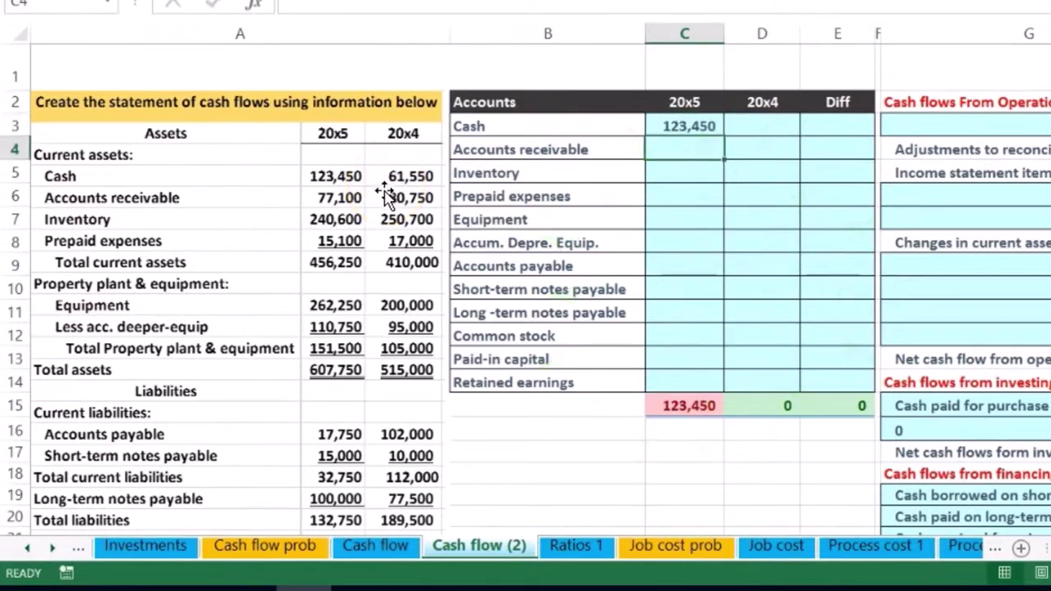
{"action": "type", "text": "77,100"}
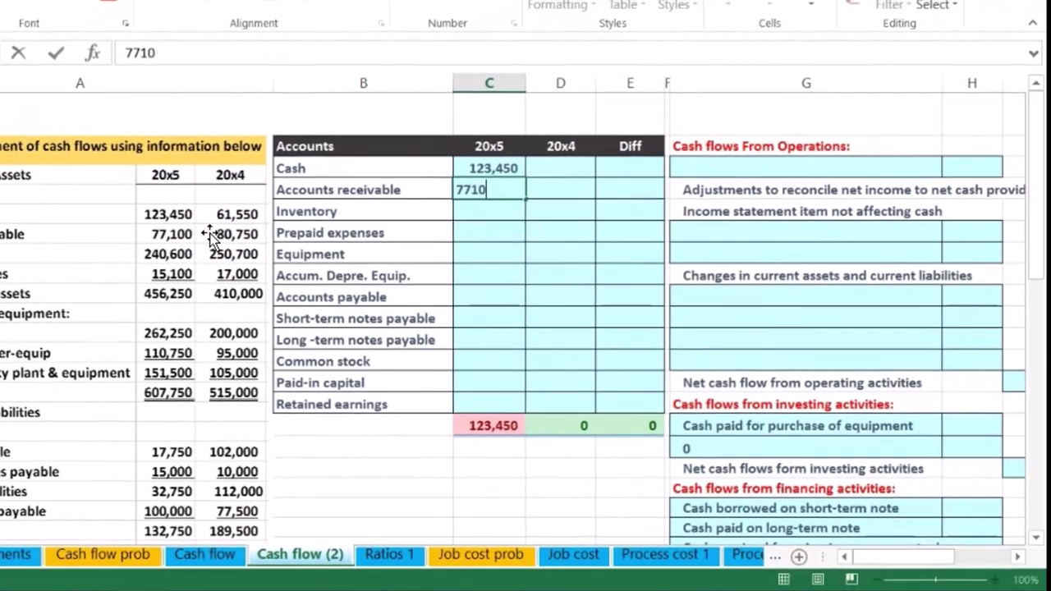
{"action": "key", "text": "Return"}
{"action": "type", "text": "240,60"}
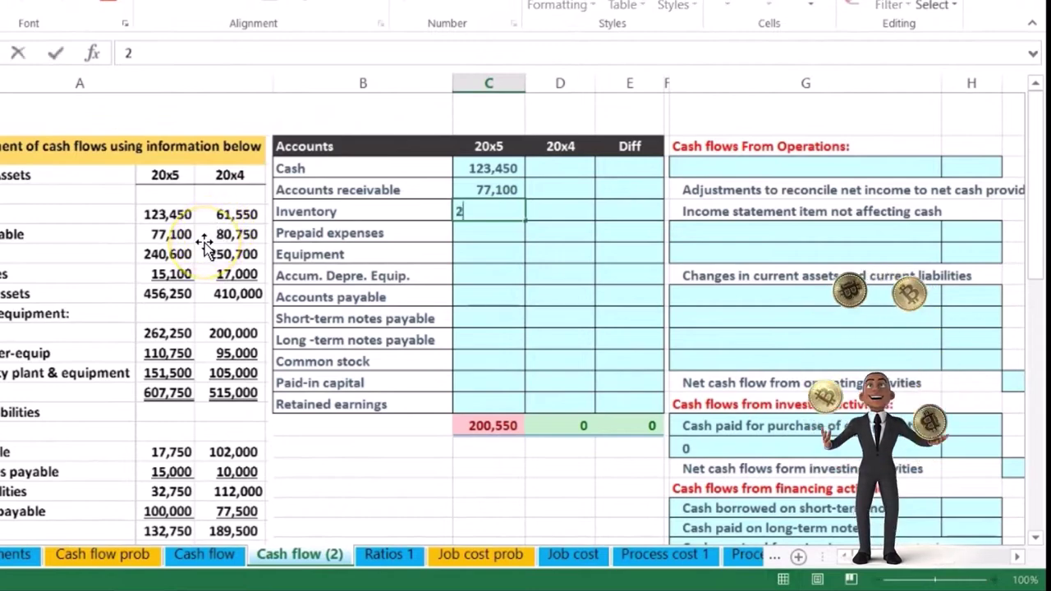
{"action": "type", "text": "060"}
{"action": "key", "text": "Return"}
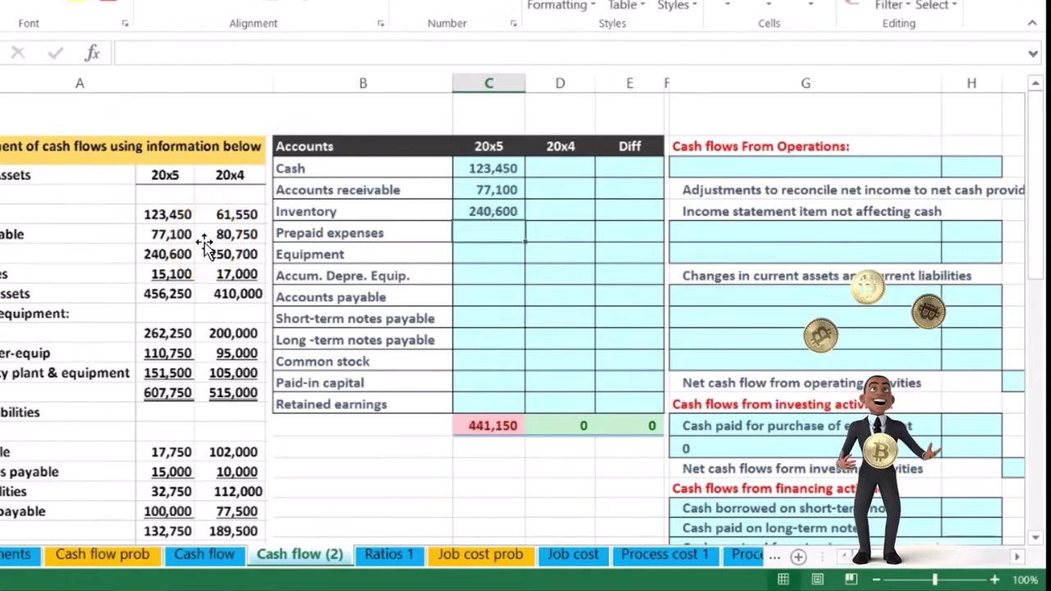
{"action": "type", "text": "15,100"}
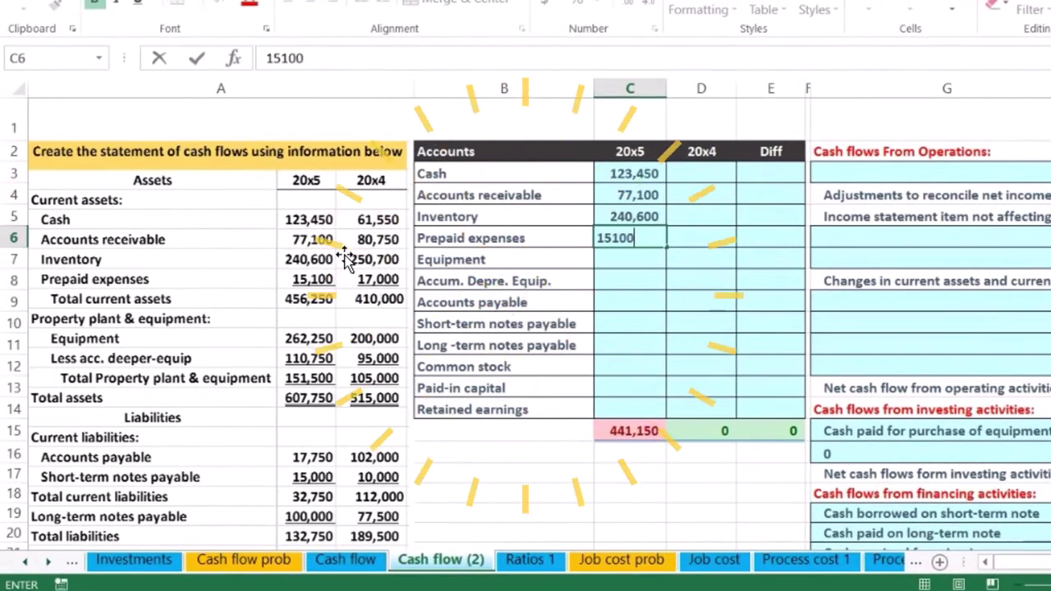
{"action": "key", "text": "Return"}
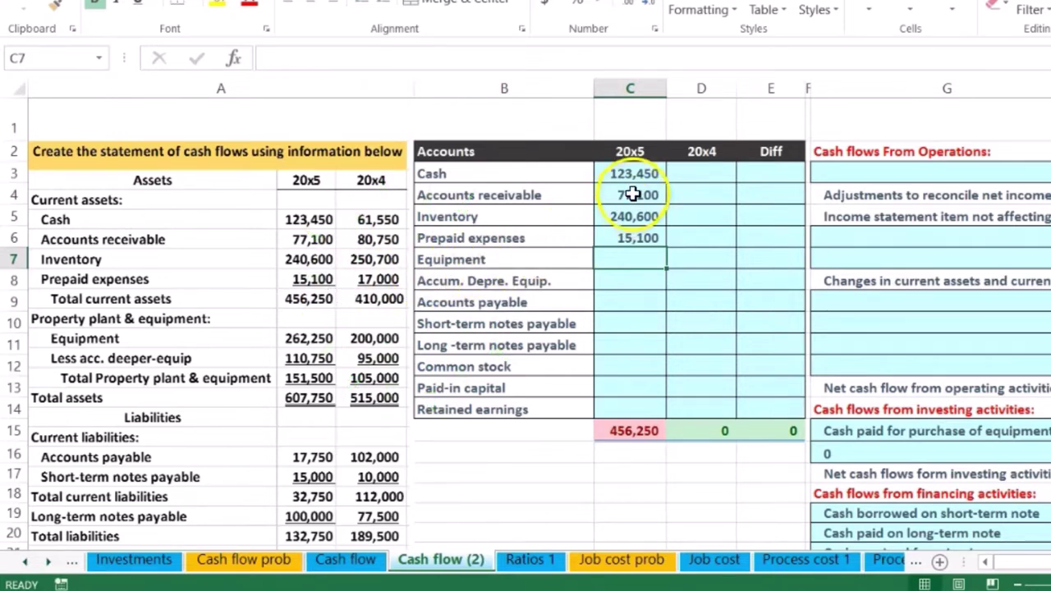
{"action": "left_click_drag", "start_coordinate": [633, 174], "coordinate": [630, 237]}
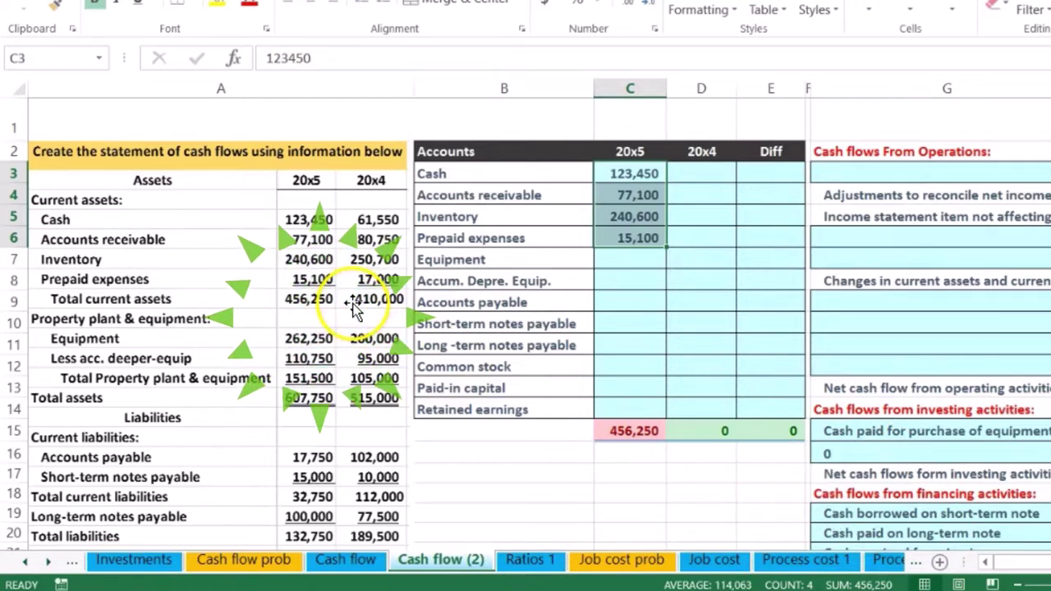
Enter 20x5 Equipment 262,250 and Accum. Depre. Equip. 110,750, then check the column total of 829,250.
{"action": "left_click", "coordinate": [630, 263]}
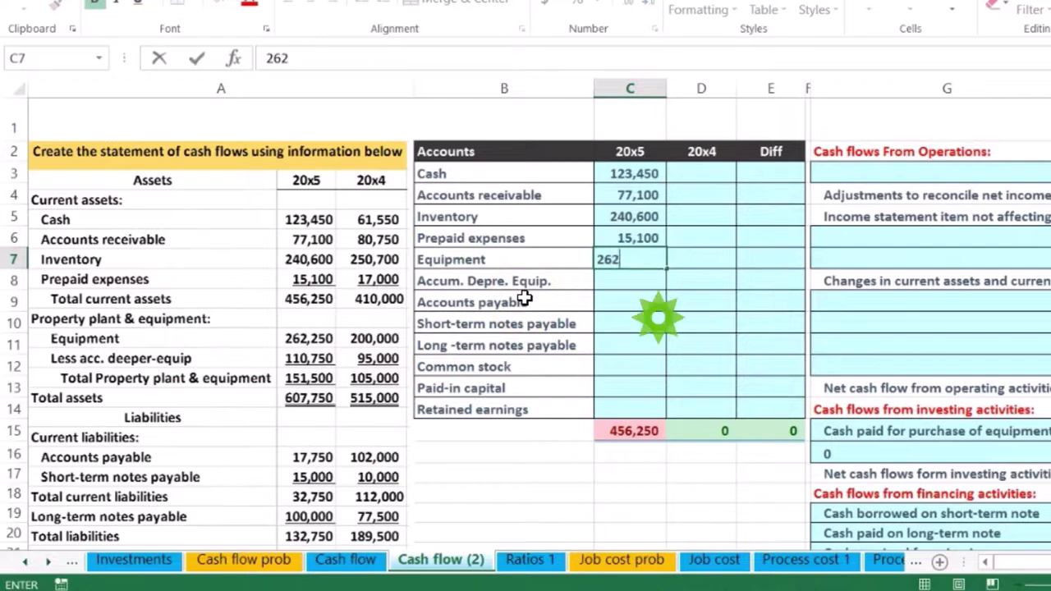
{"action": "type", "text": "262,250"}
{"action": "key", "text": "Return"}
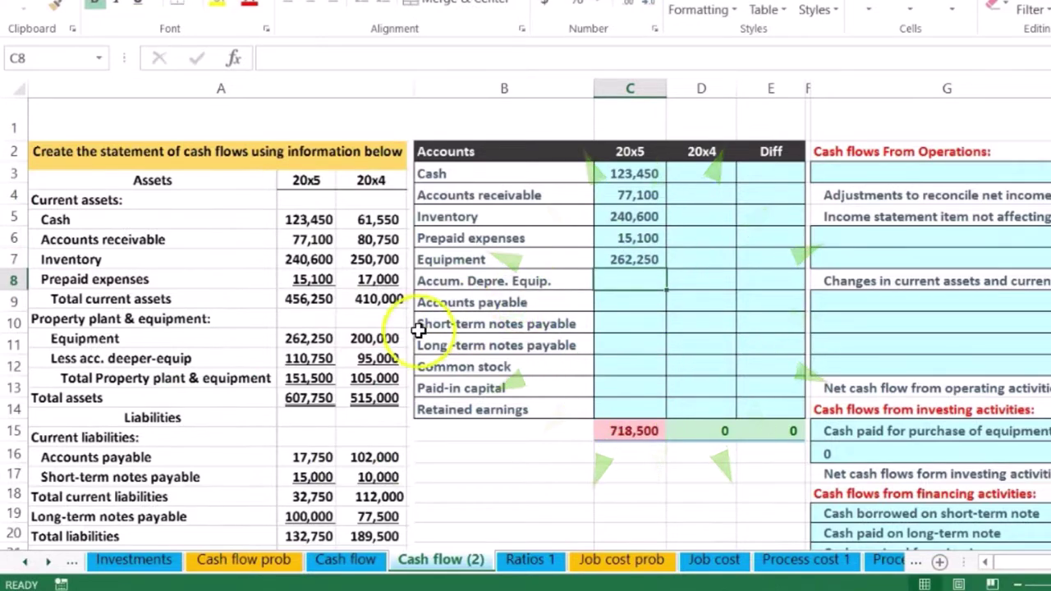
{"action": "type", "text": "110,"}
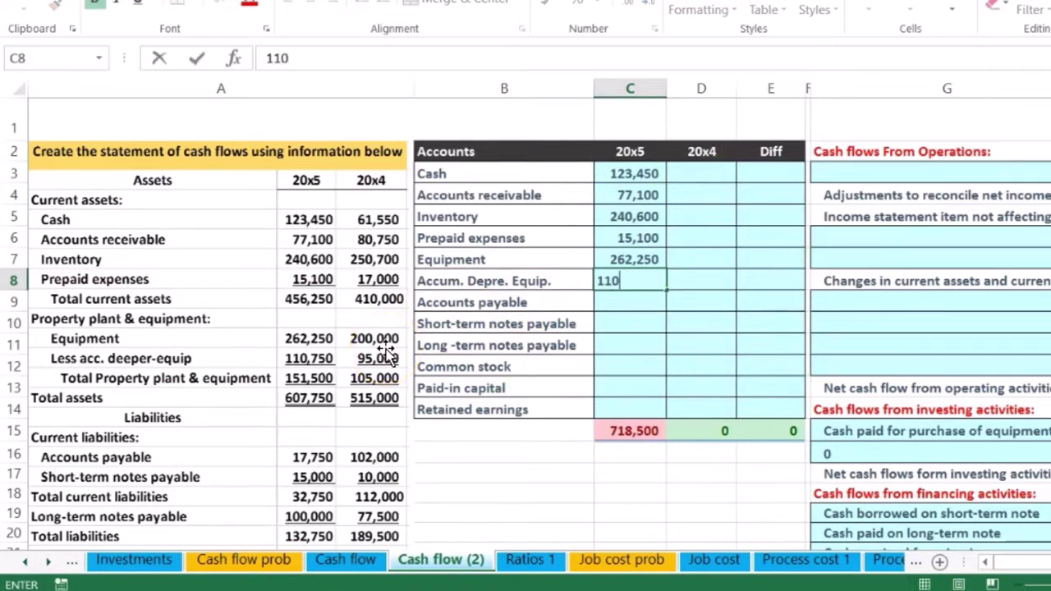
{"action": "type", "text": "750"}
{"action": "key", "text": "Return"}
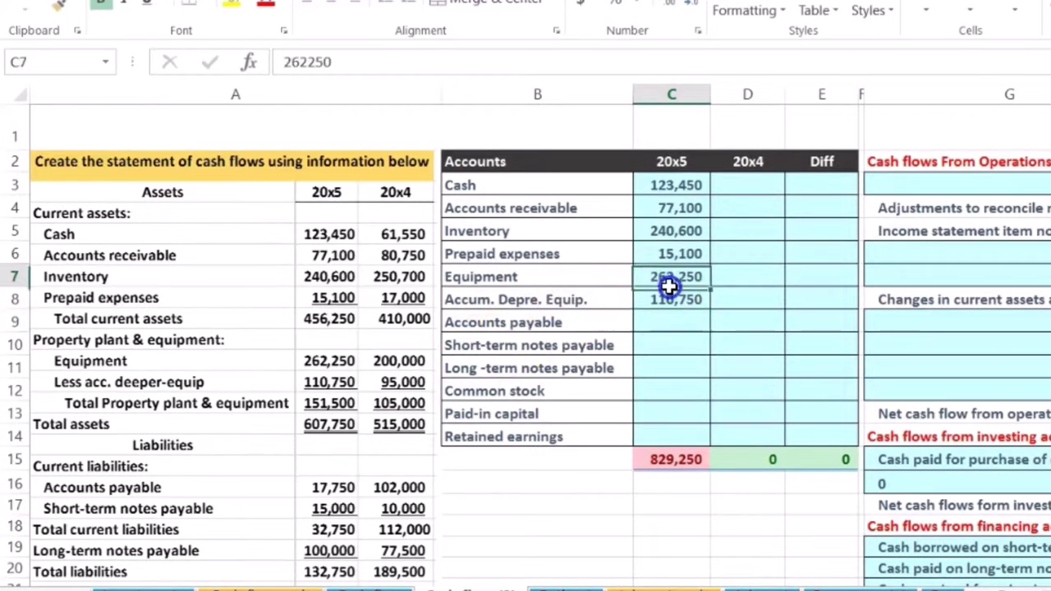
{"action": "left_click_drag", "start_coordinate": [669, 284], "coordinate": [671, 300]}
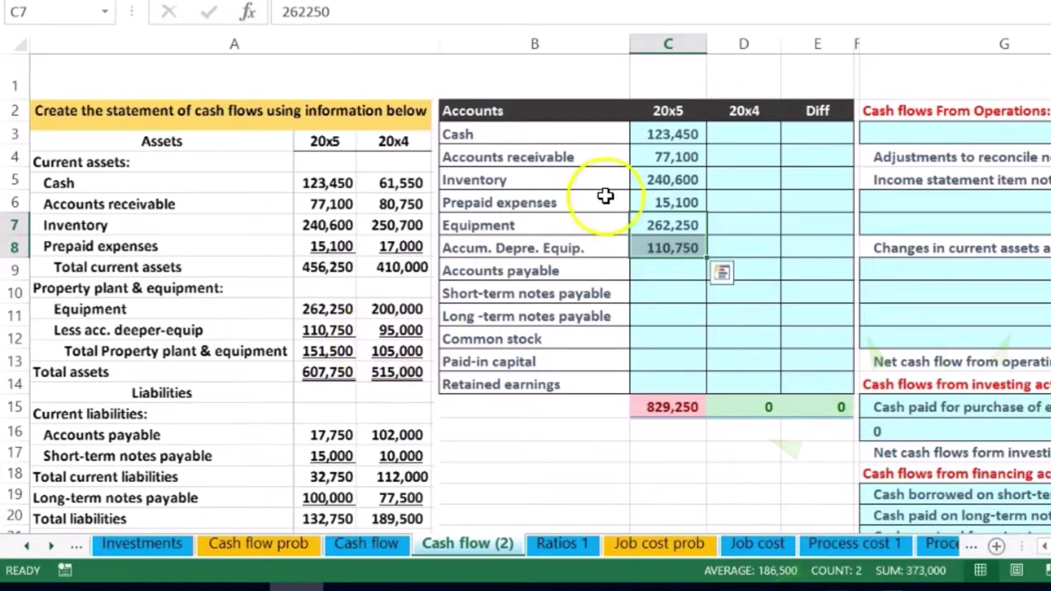
{"action": "left_click_drag", "start_coordinate": [649, 138], "coordinate": [649, 232]}
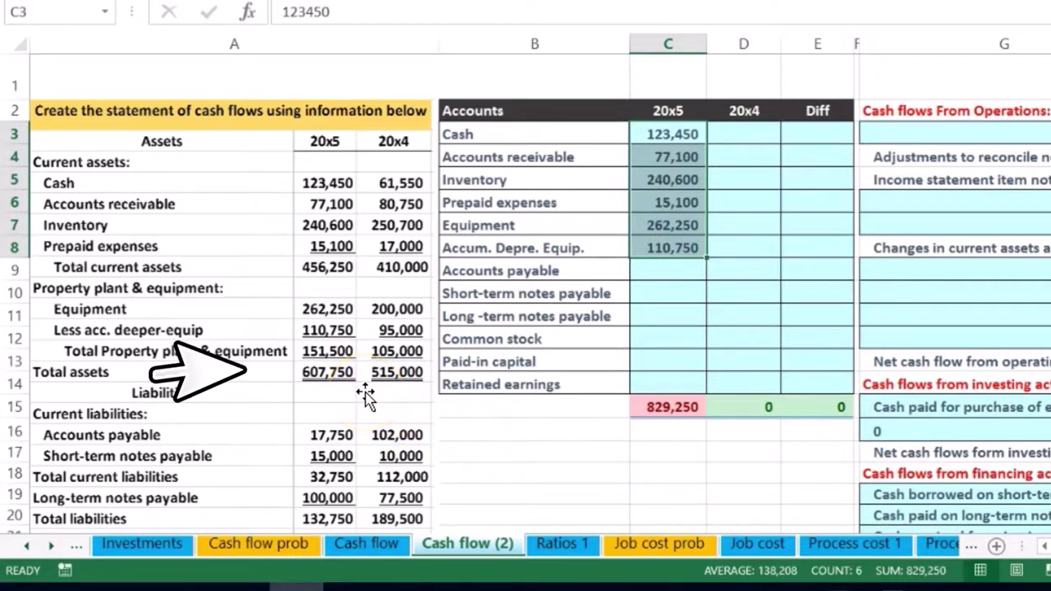
{"action": "left_click", "coordinate": [465, 248]}
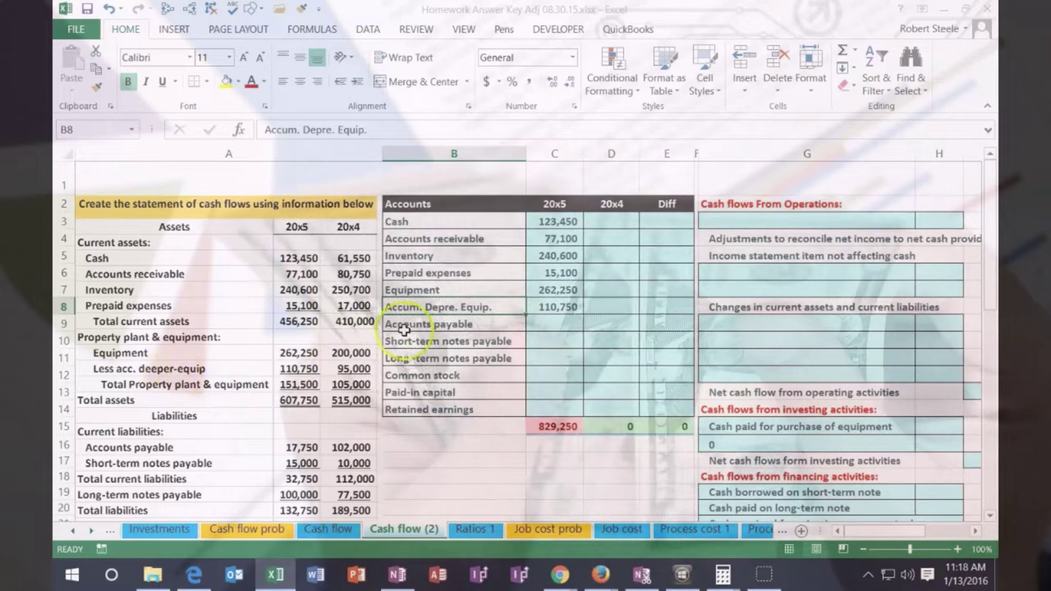
Edit C8 so the 20x5 Accum. Depre. Equip. reads (110,750), giving a 607,750 total.
{"action": "double_click", "coordinate": [538, 308]}
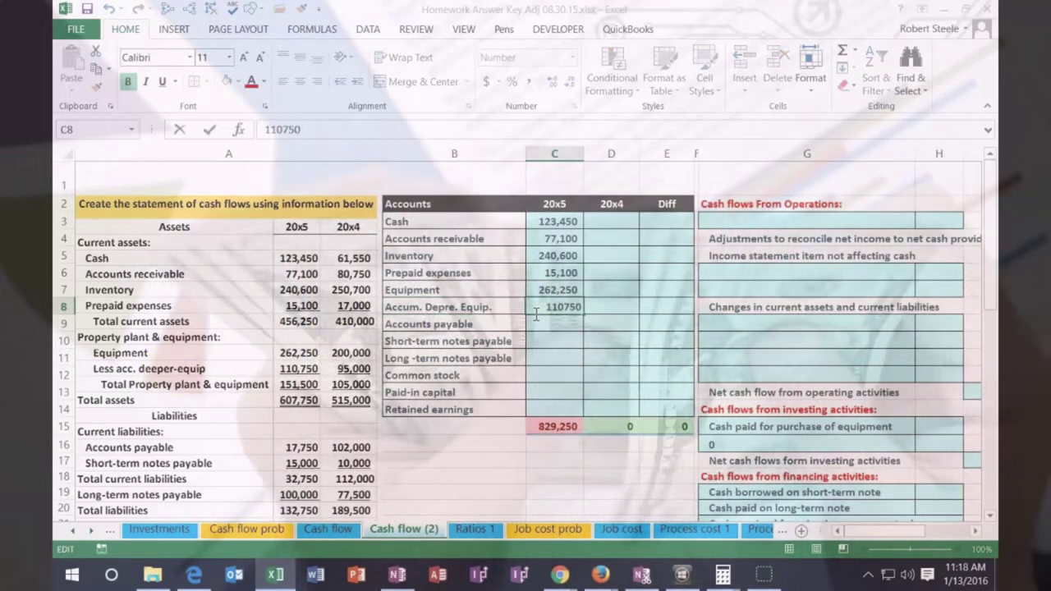
{"action": "type", "text": "-"}
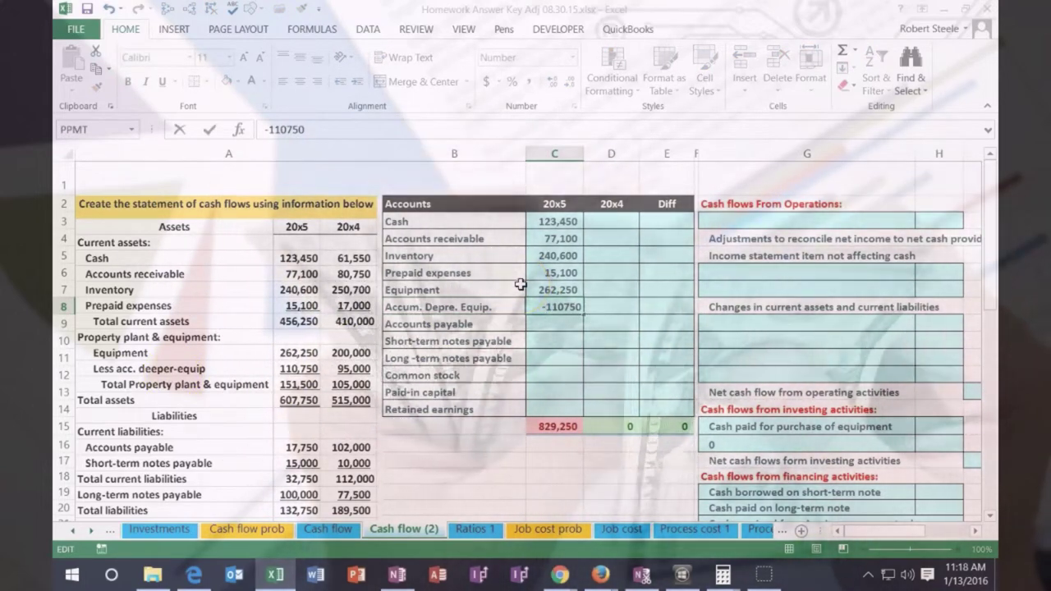
{"action": "key", "text": "Return"}
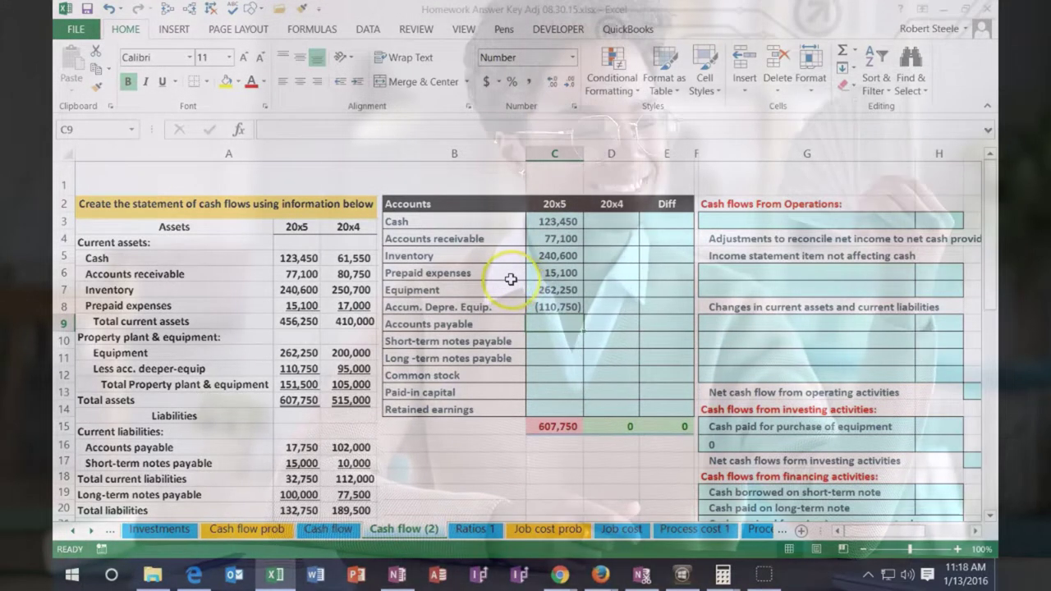
{"action": "scroll", "coordinate": [486, 296], "scroll_direction": "down", "scroll_amount": 1}
{"action": "scroll", "coordinate": [487, 296], "scroll_direction": "down", "scroll_amount": 1}
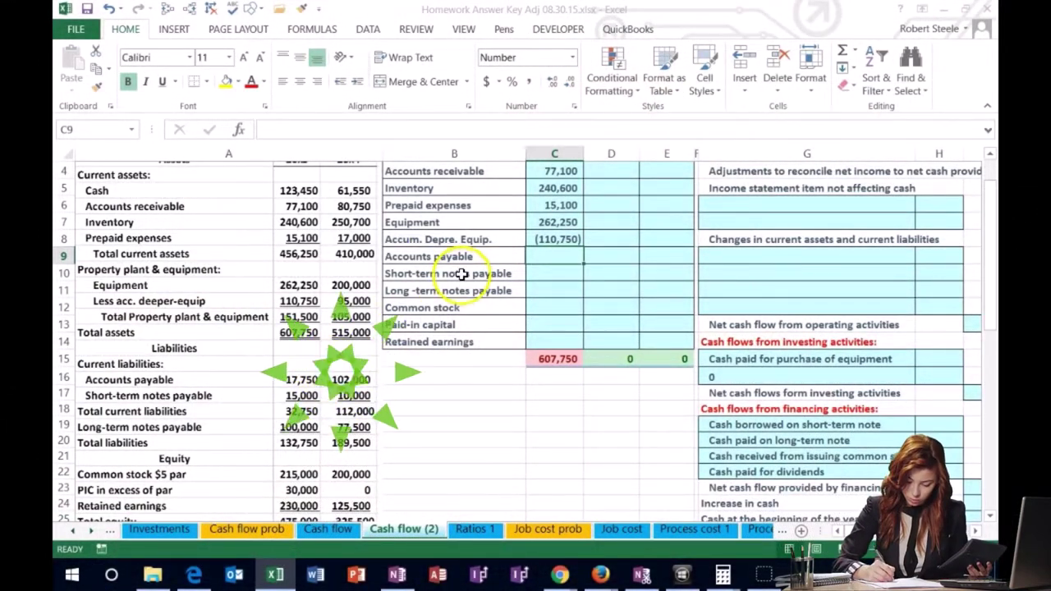
Enter 20x5 liabilities as negatives: accounts payable (17,750), short-term notes (15,000), long-term notes (100,000).
{"action": "type", "text": "-"}
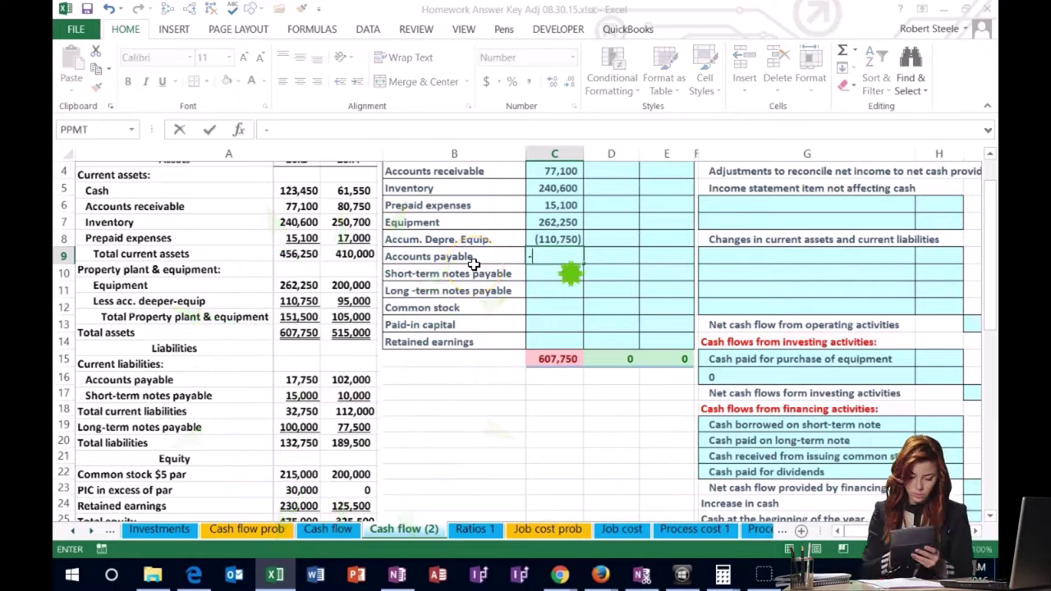
{"action": "type", "text": "17750"}
{"action": "key", "text": "Return"}
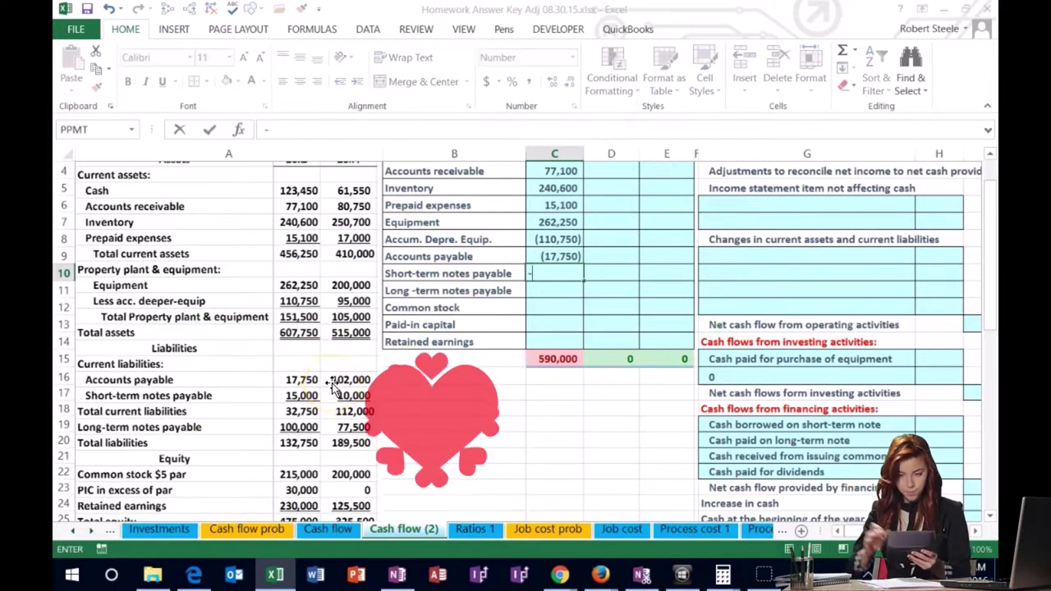
{"action": "type", "text": "-15000"}
{"action": "key", "text": "Return"}
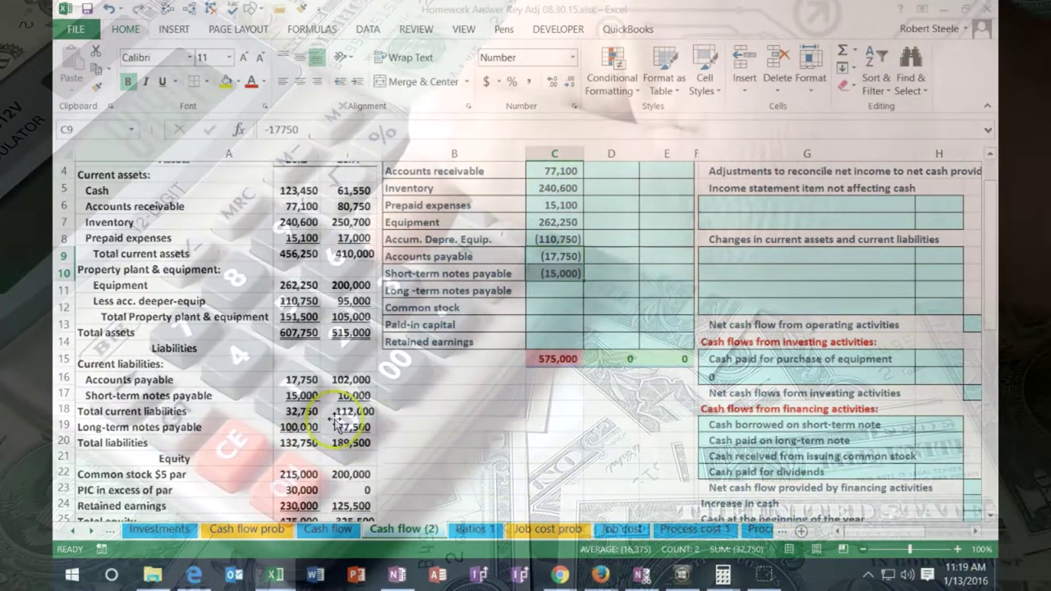
{"action": "left_click", "coordinate": [542, 291]}
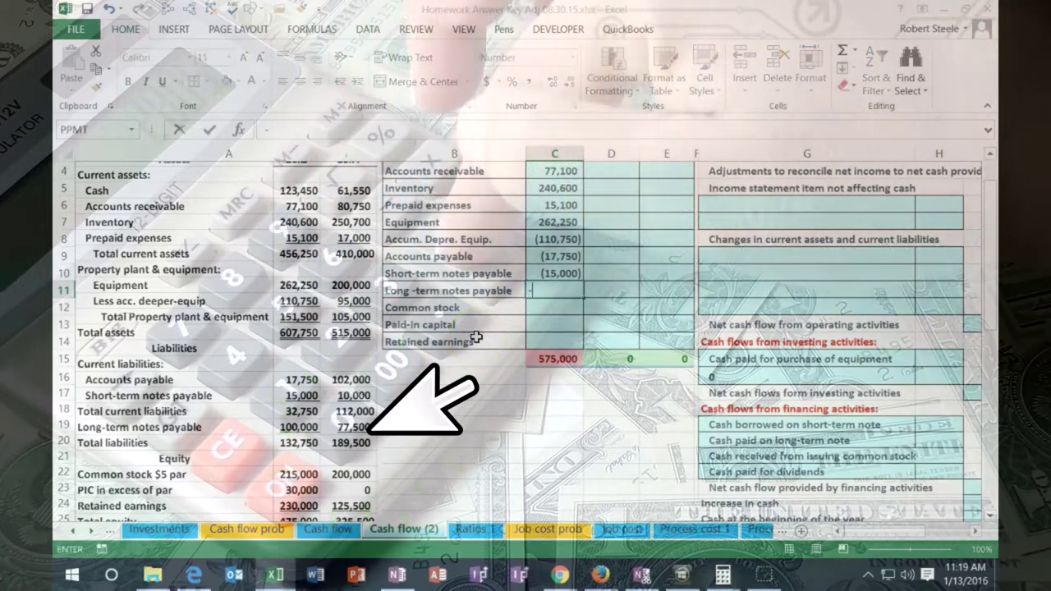
{"action": "type", "text": "-100000"}
{"action": "key", "text": "Return"}
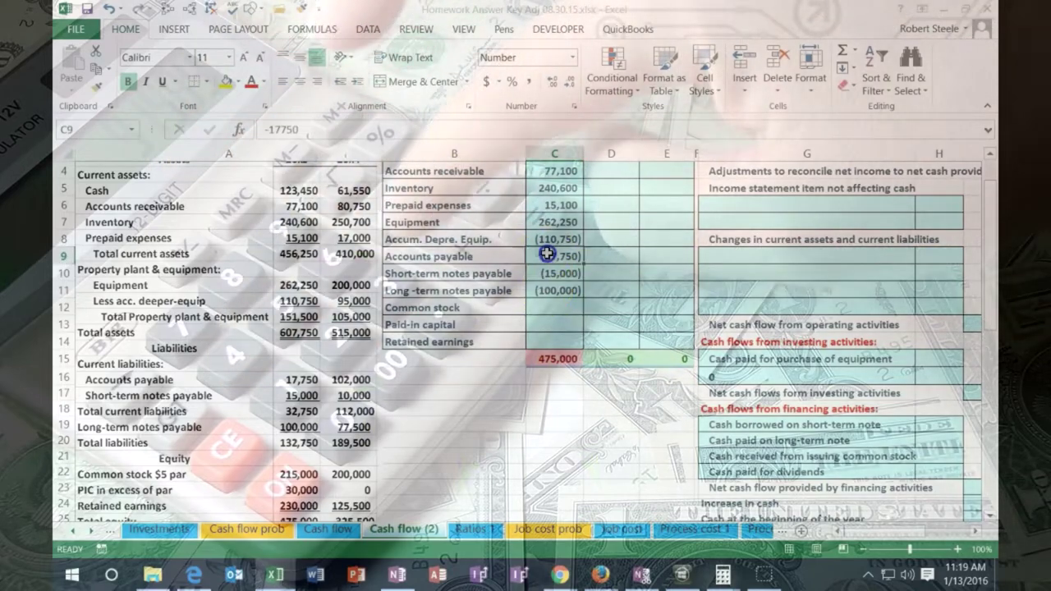
{"action": "left_click_drag", "start_coordinate": [554, 256], "coordinate": [552, 291]}
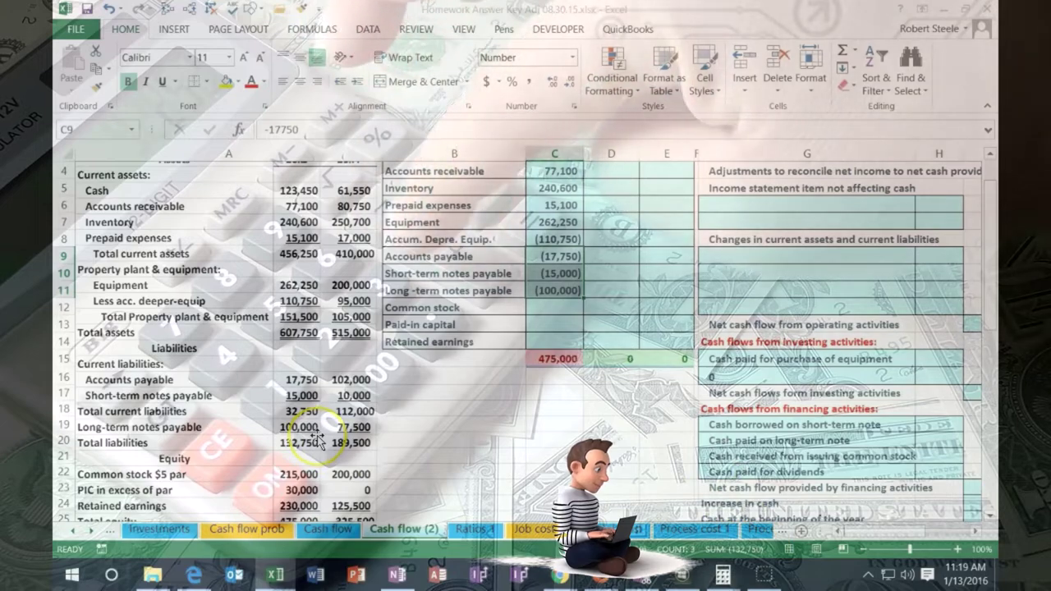
{"action": "scroll", "coordinate": [319, 439], "scroll_direction": "down", "scroll_amount": 1}
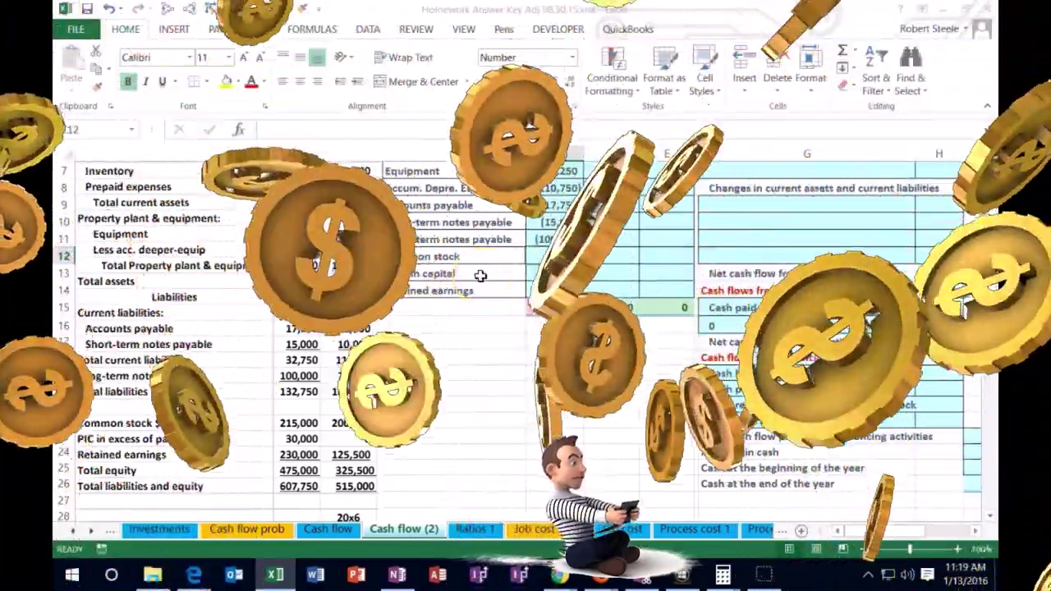
Enter common stock (215,000), paid-in capital (30,000), retained earnings (230,000), and confirm the =SUM(C3:C14) total.
{"action": "type", "text": "-21"}
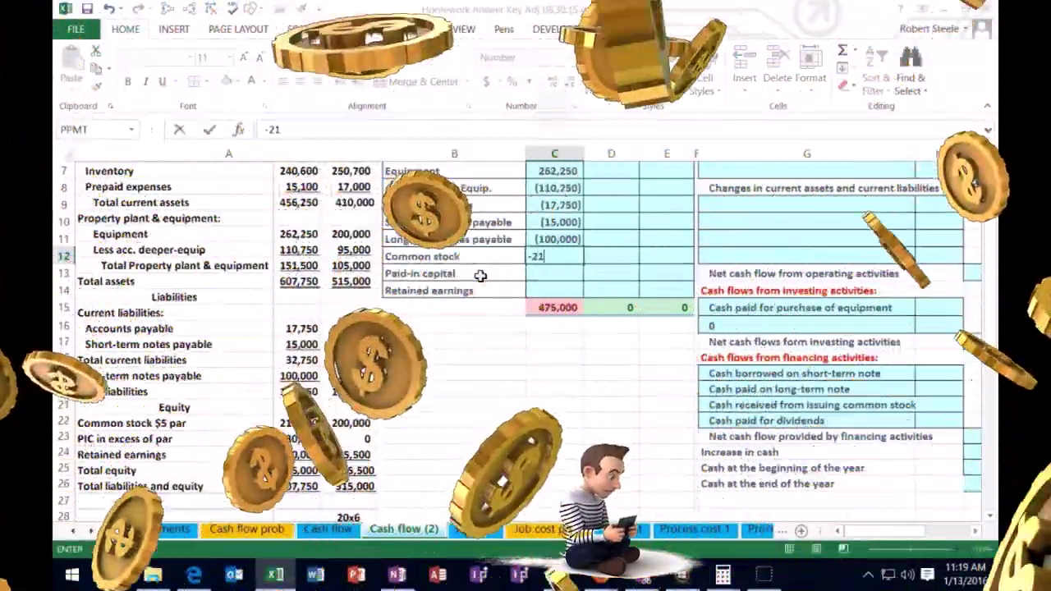
{"action": "type", "text": "5000"}
{"action": "key", "text": "Return"}
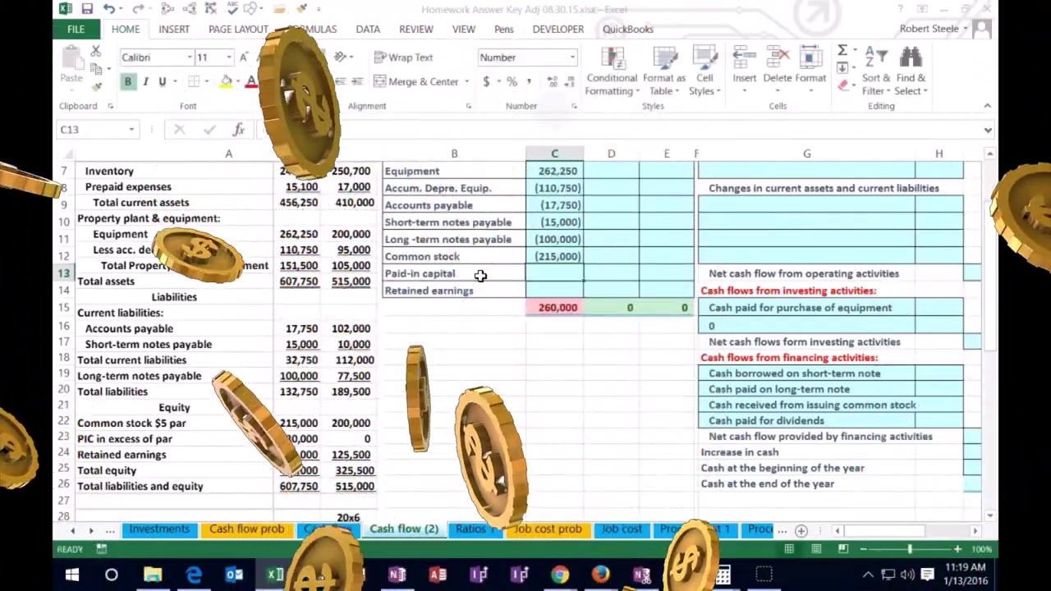
{"action": "type", "text": "-"}
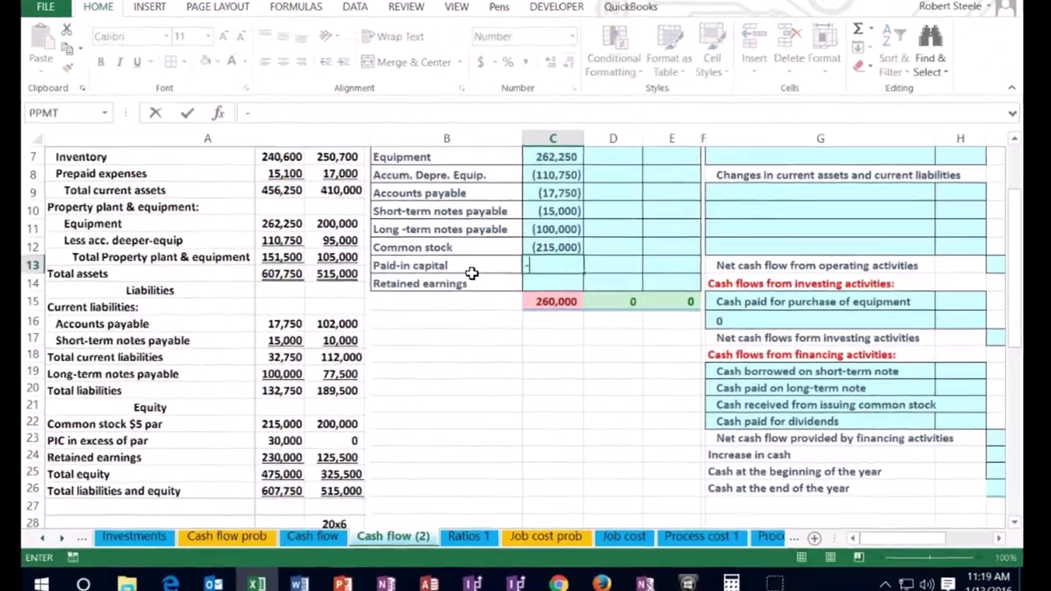
{"action": "type", "text": "300000"}
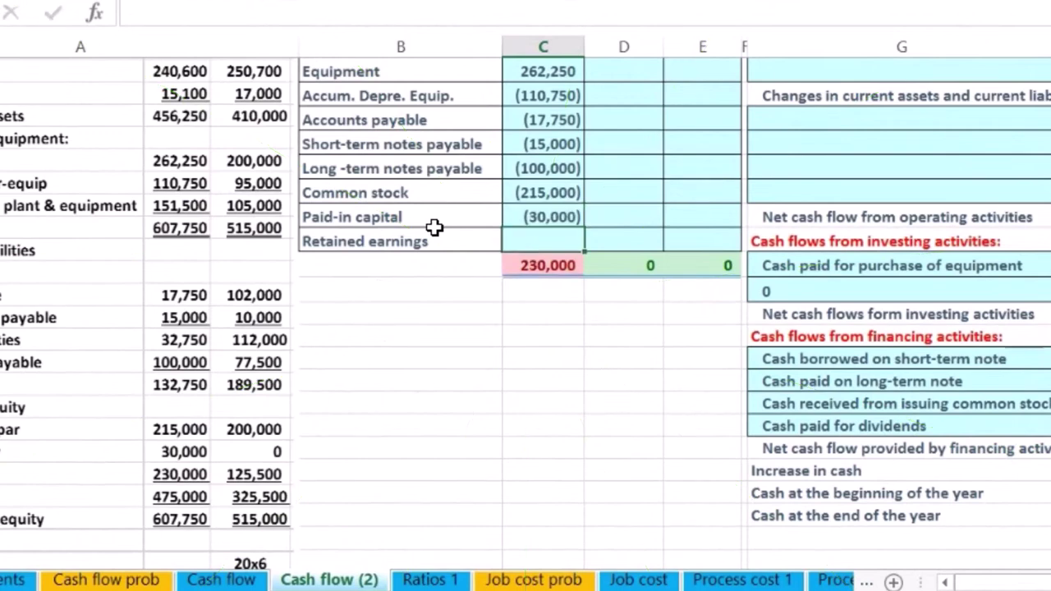
{"action": "type", "text": "-230000"}
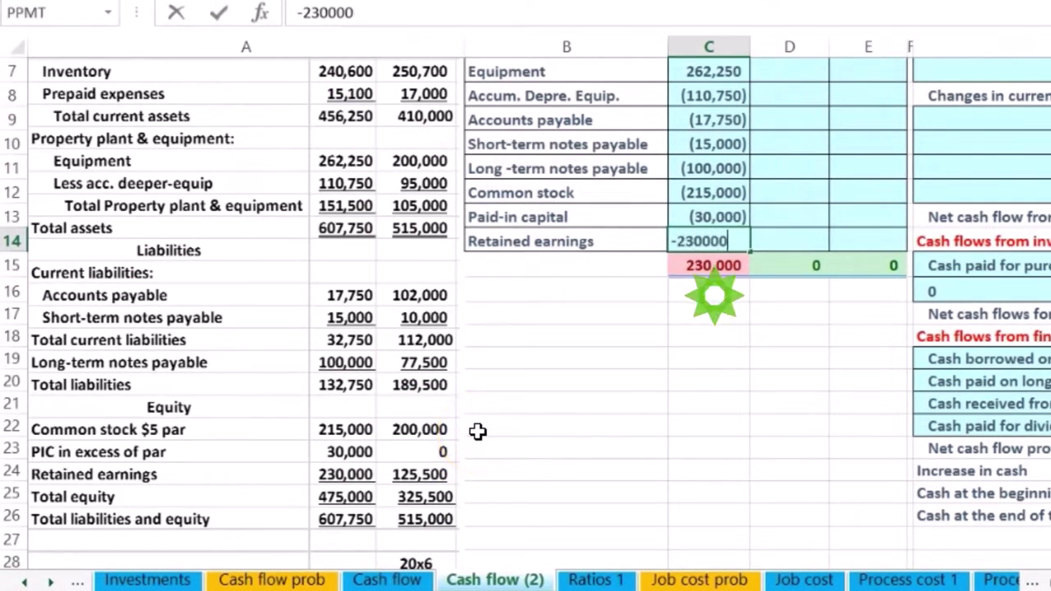
{"action": "key", "text": "Return"}
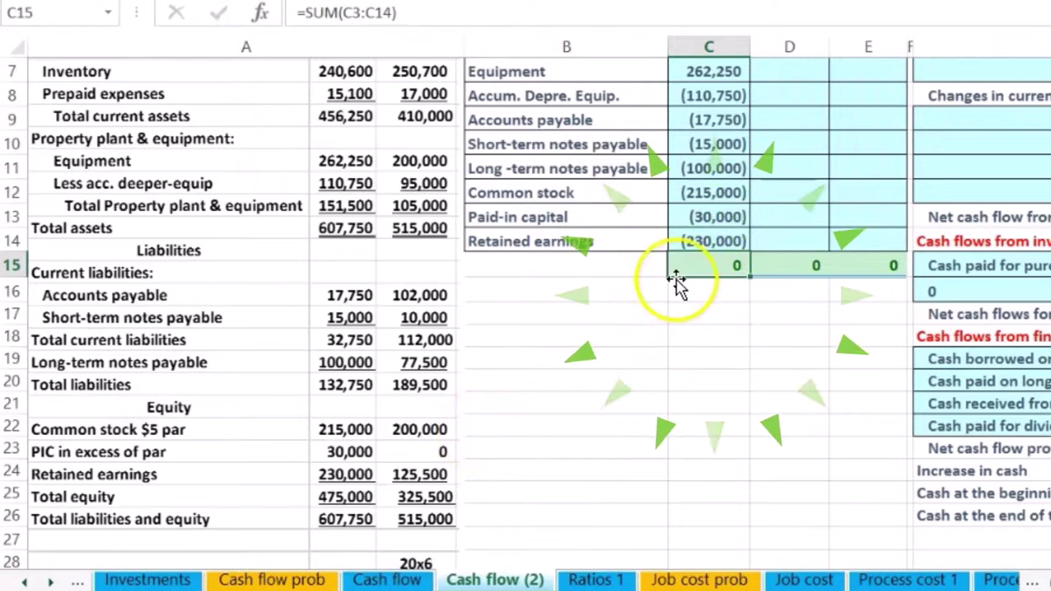
{"action": "scroll", "coordinate": [682, 288], "scroll_direction": "up", "scroll_amount": 1}
{"action": "double_click", "coordinate": [694, 335]}
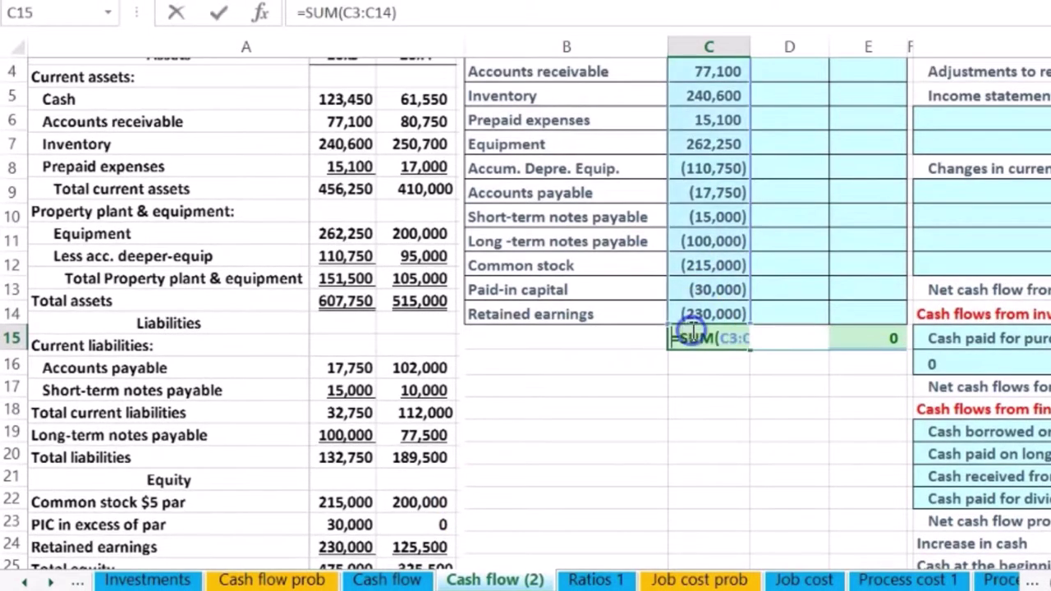
{"action": "key", "text": "Return"}
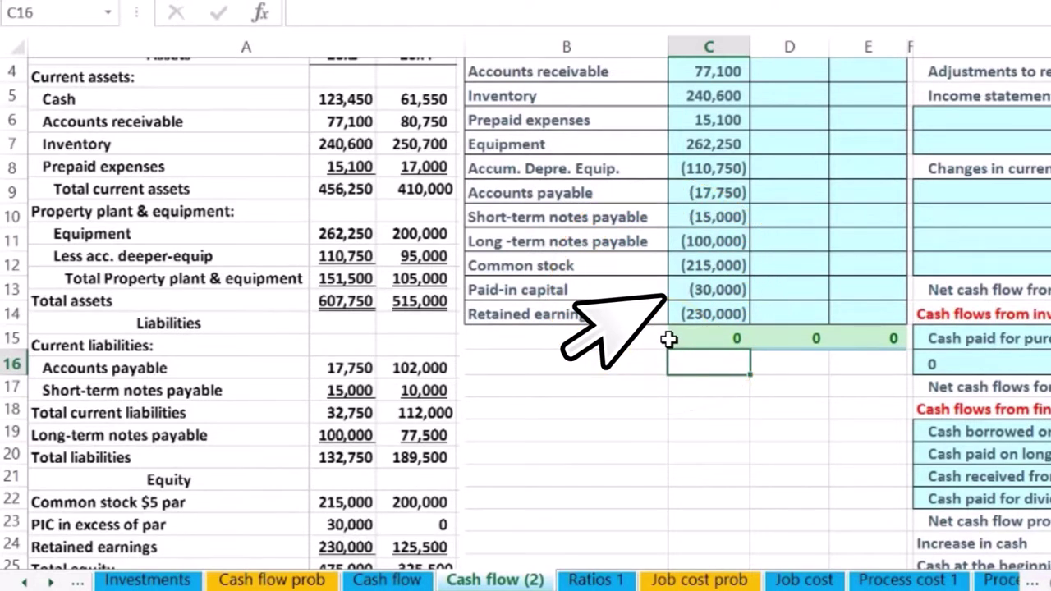
Enter 20x4 Cash 61,550, receivables 80,750, inventory 250,700 and prepaid 17,000, checking the 410,000 sum.
{"action": "scroll", "coordinate": [669, 339], "scroll_direction": "up", "scroll_amount": 1}
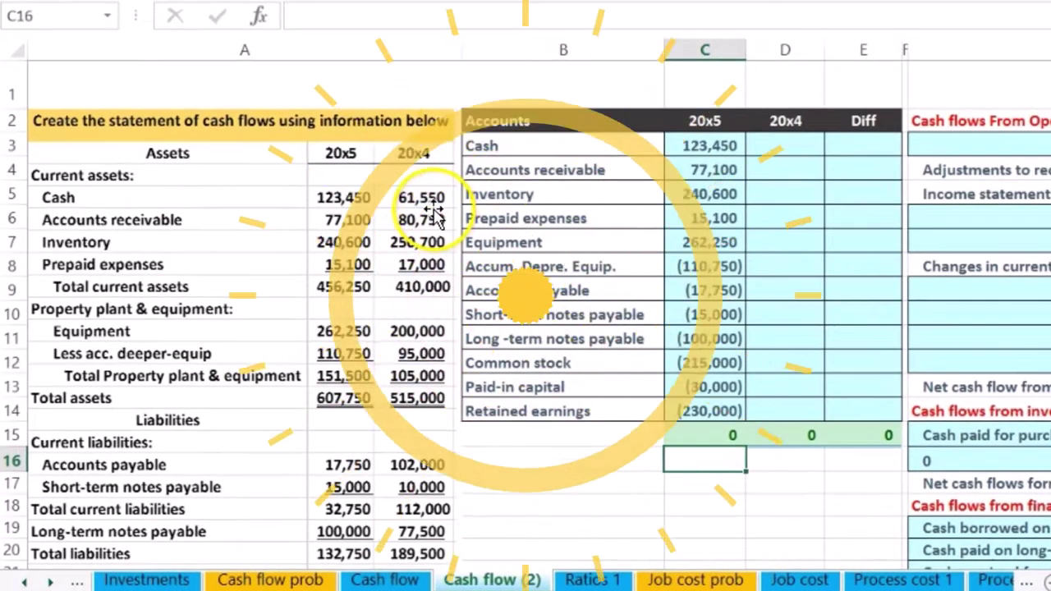
{"action": "left_click", "coordinate": [774, 150]}
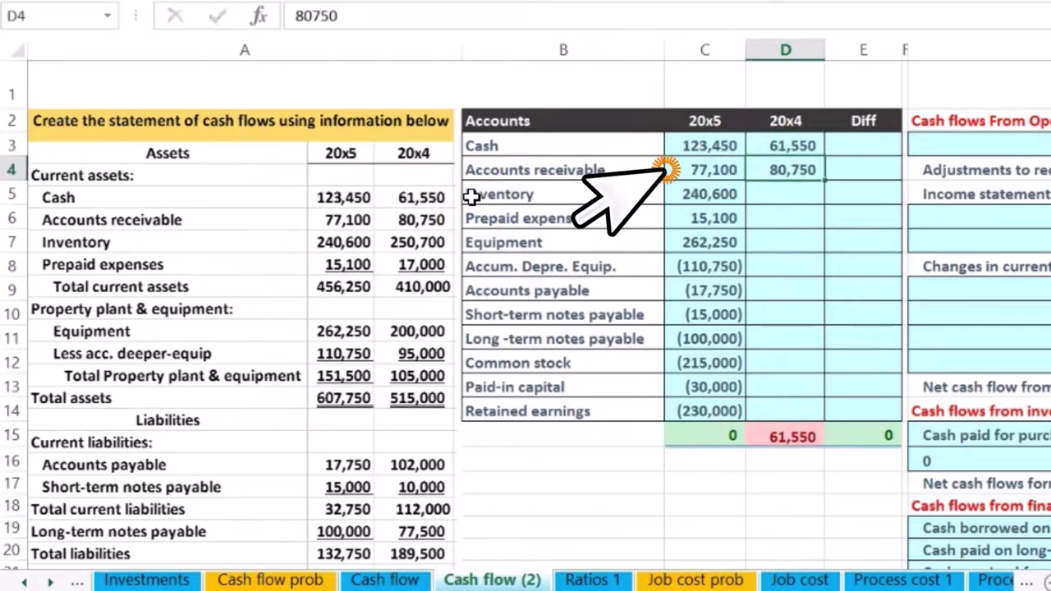
{"action": "key", "text": "Return"}
{"action": "type", "text": "2507000"}
{"action": "key", "text": "Return"}
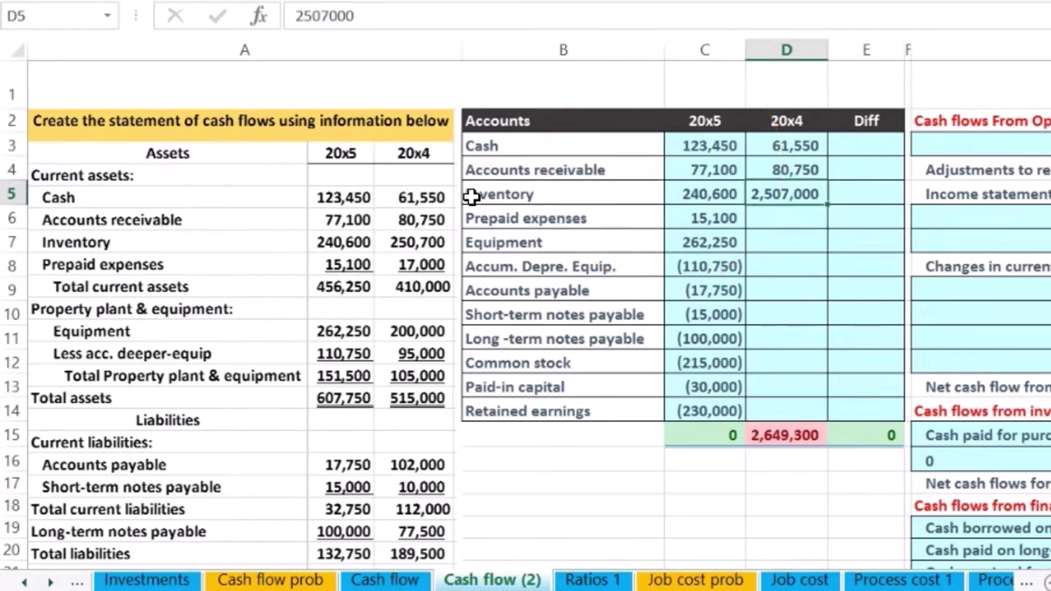
{"action": "type", "text": "250700"}
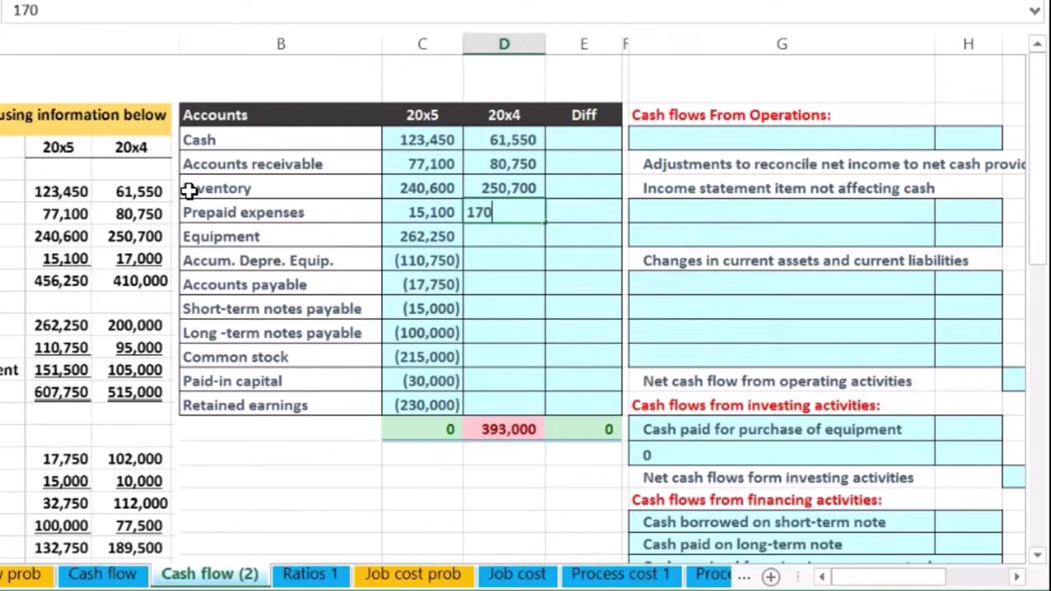
{"action": "key", "text": "Return"}
{"action": "left_click_drag", "start_coordinate": [503, 139], "coordinate": [503, 211]}
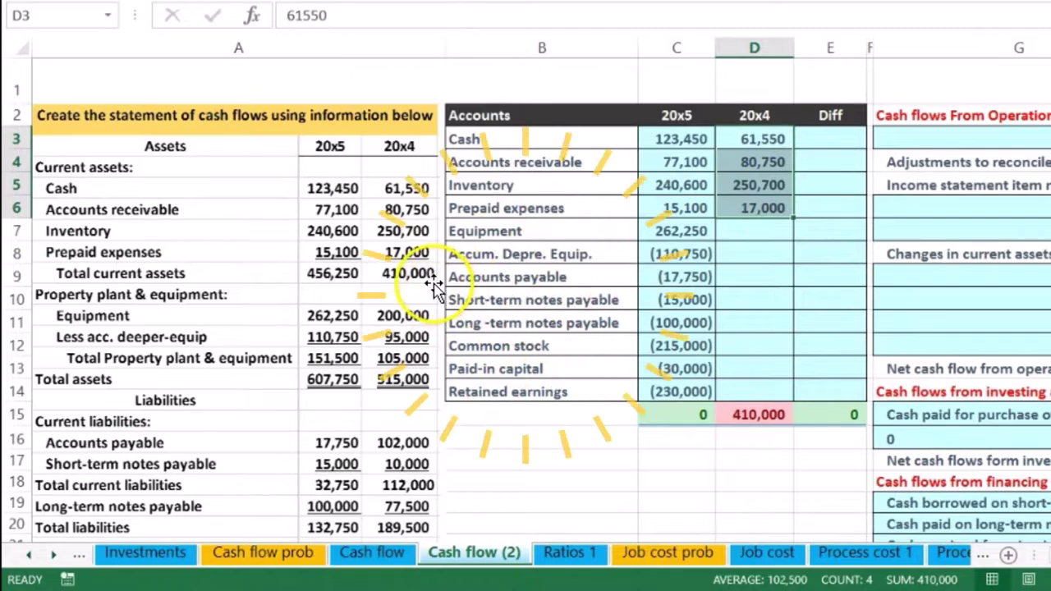
Enter 20x4 Equipment 200,000 and depreciation (95,000), then check the assets total 515,000.
{"action": "left_click", "coordinate": [747, 232]}
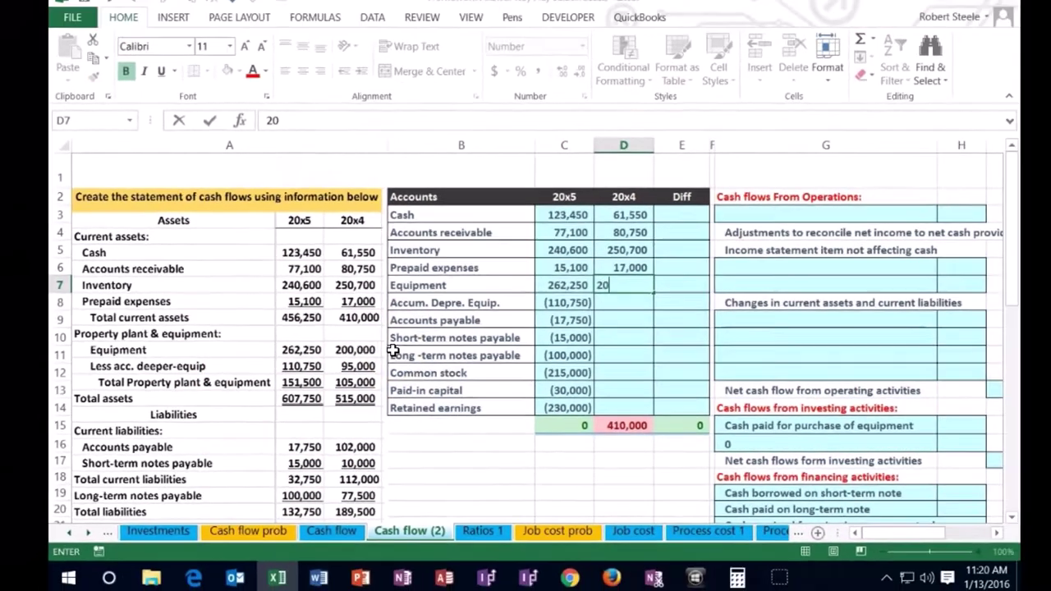
{"action": "type", "text": "200000"}
{"action": "key", "text": "Return"}
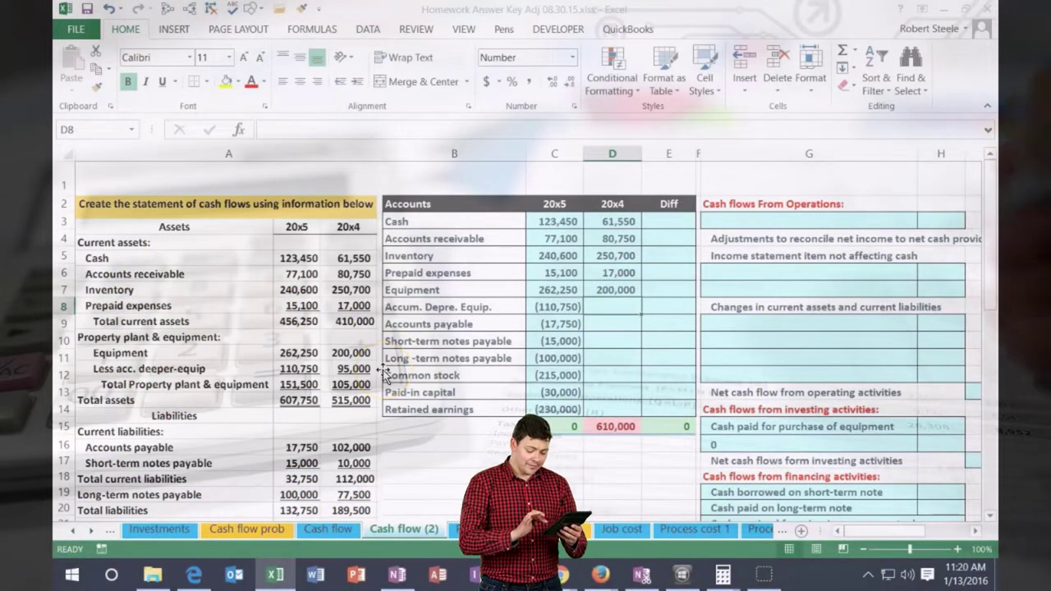
{"action": "type", "text": "-"}
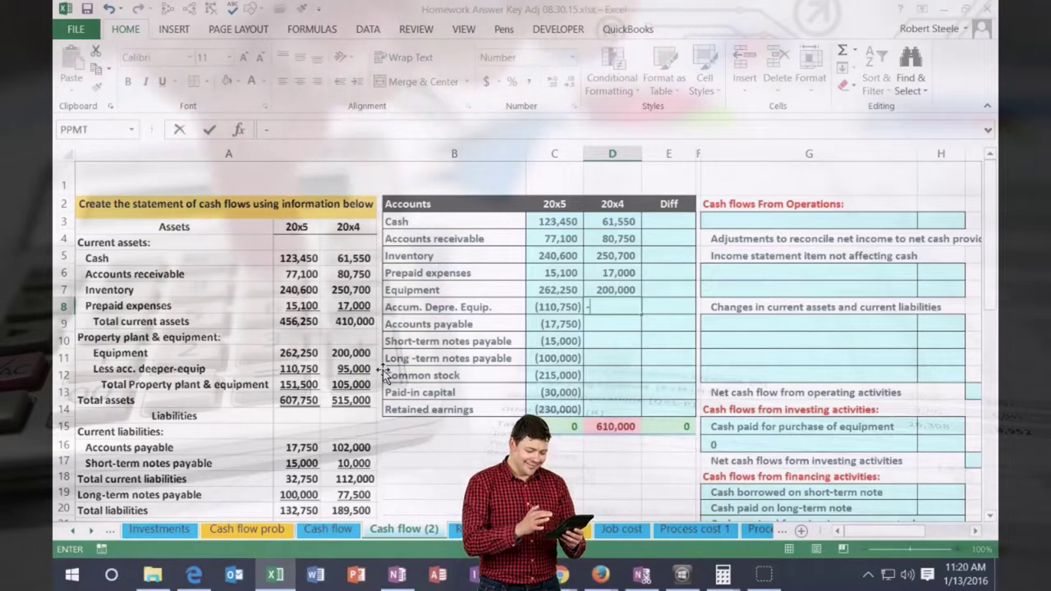
{"action": "type", "text": "95000"}
{"action": "key", "text": "Return"}
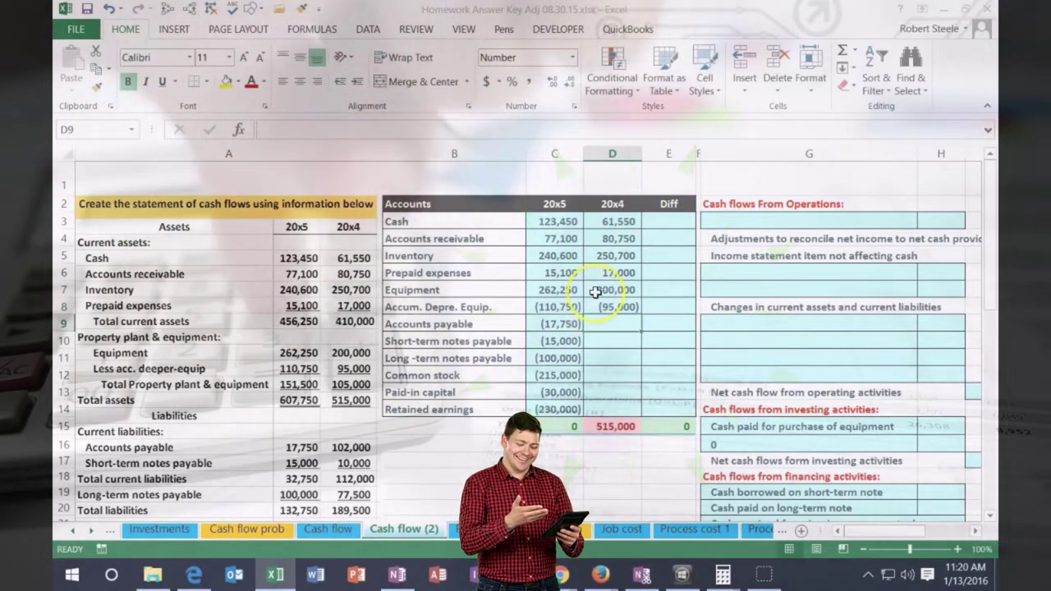
{"action": "left_click_drag", "start_coordinate": [612, 289], "coordinate": [611, 306]}
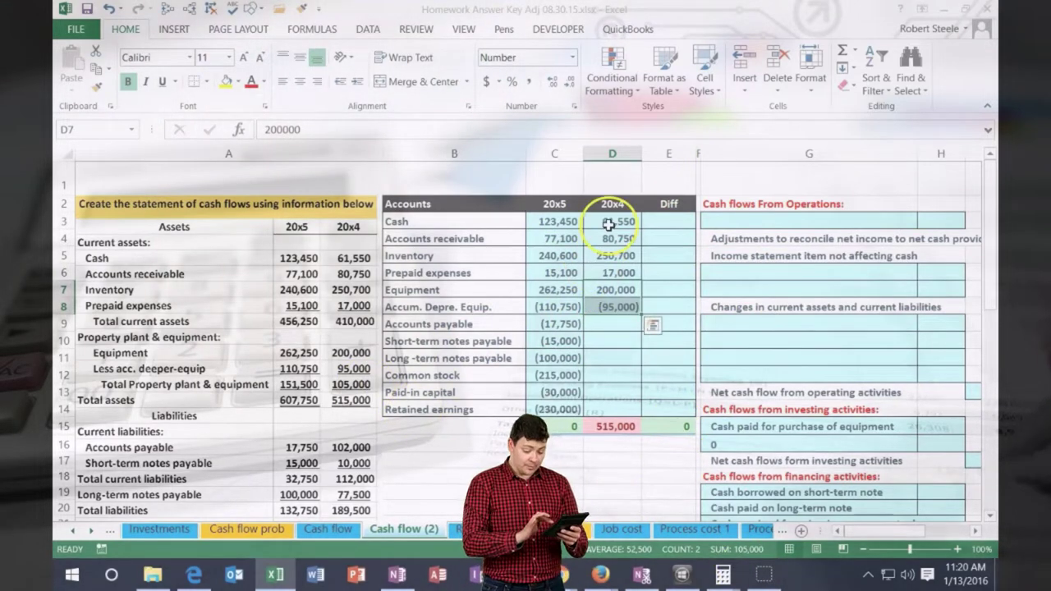
{"action": "left_click_drag", "start_coordinate": [608, 224], "coordinate": [609, 307]}
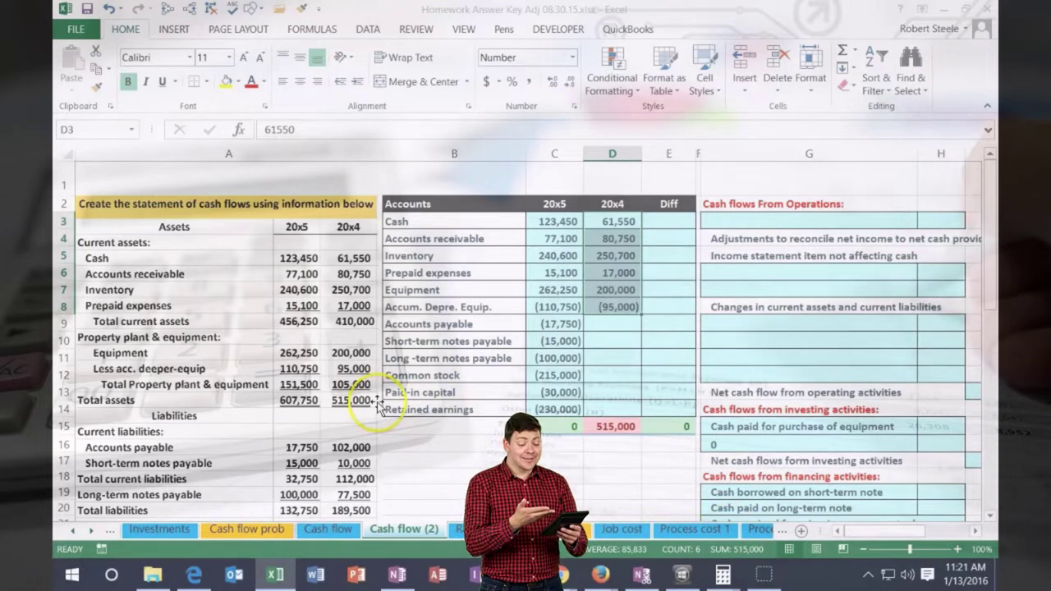
Enter 20x4 accounts payable (102,000) and short-term notes payable (10,000), and check their sum.
{"action": "scroll", "coordinate": [381, 394], "scroll_direction": "down", "scroll_amount": 1}
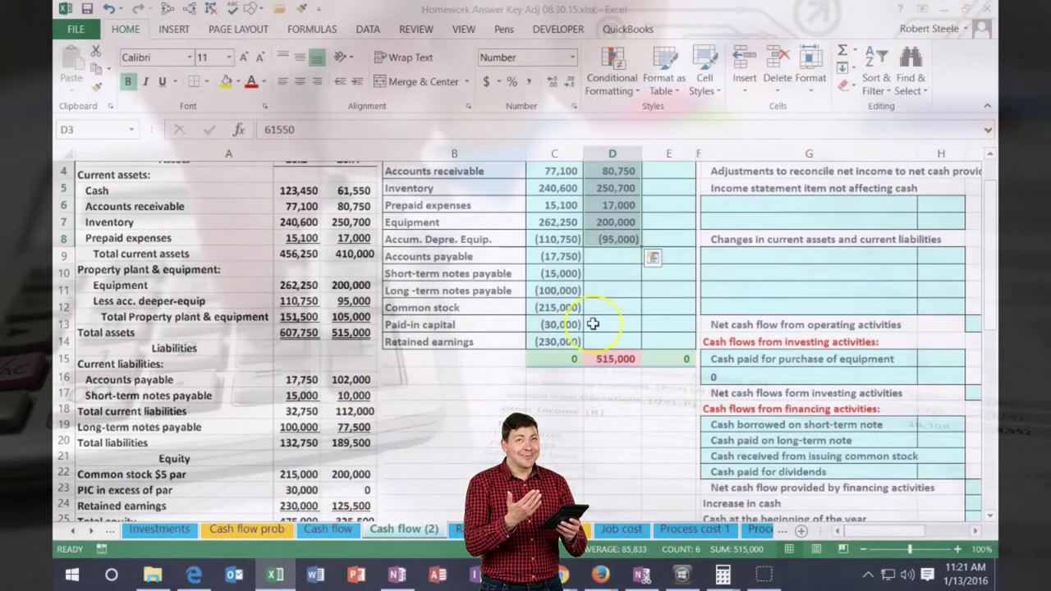
{"action": "left_click", "coordinate": [624, 256]}
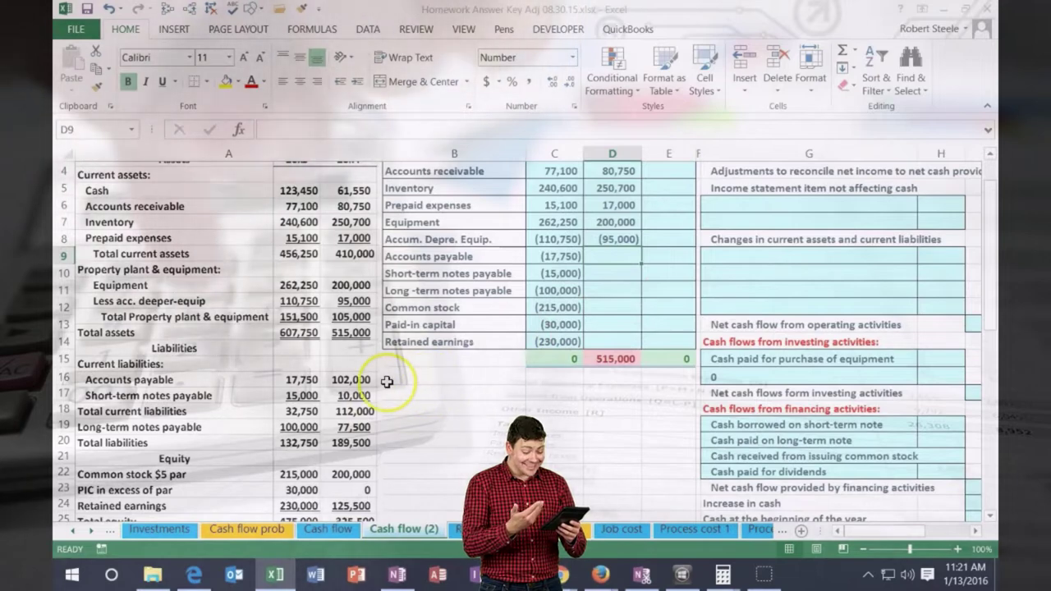
{"action": "type", "text": "-10"}
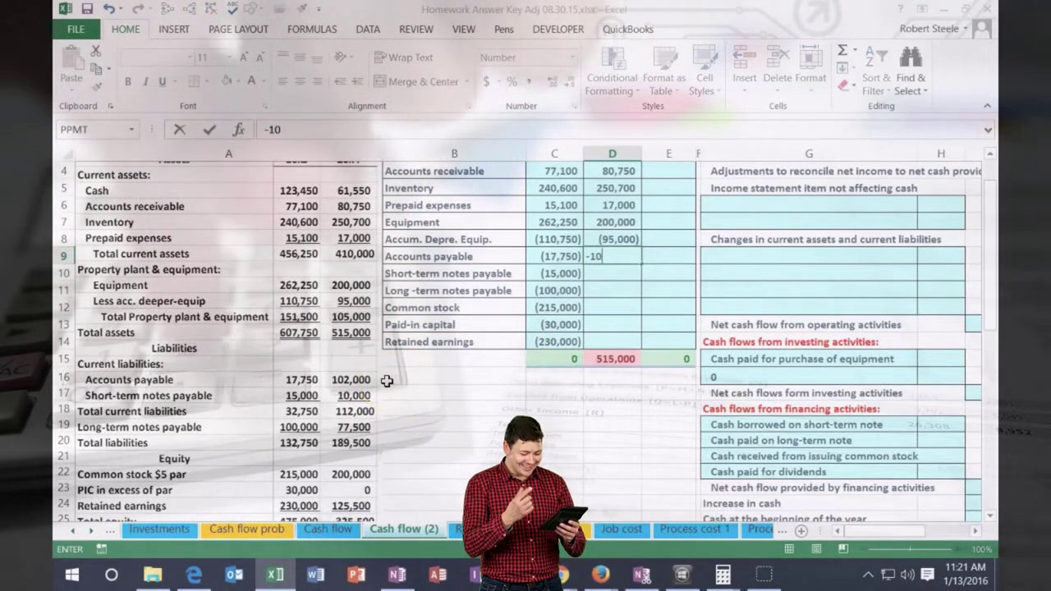
{"action": "type", "text": "2000"}
{"action": "key", "text": "Return"}
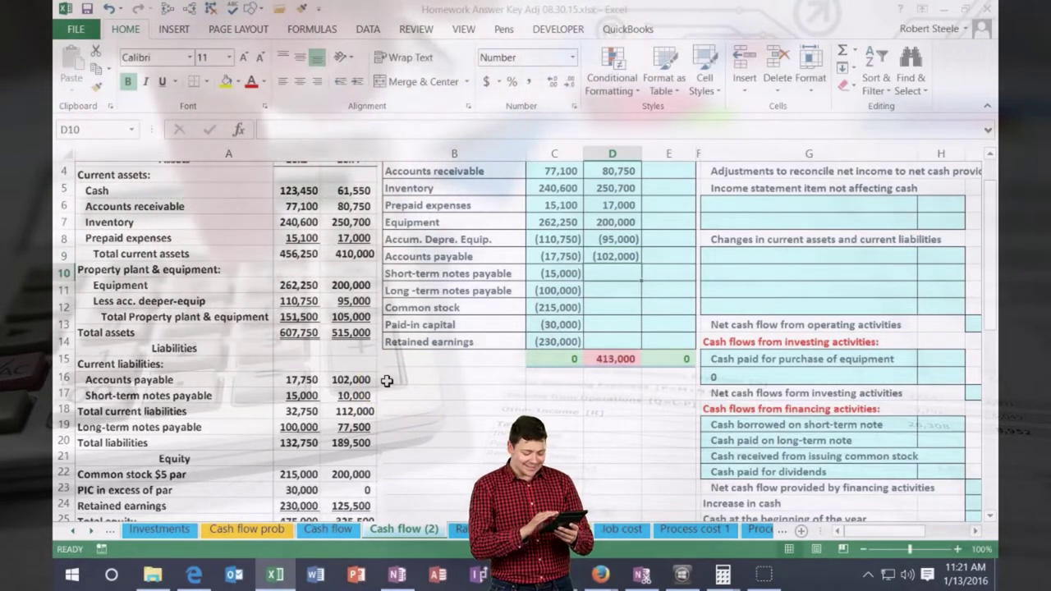
{"action": "type", "text": "-10000"}
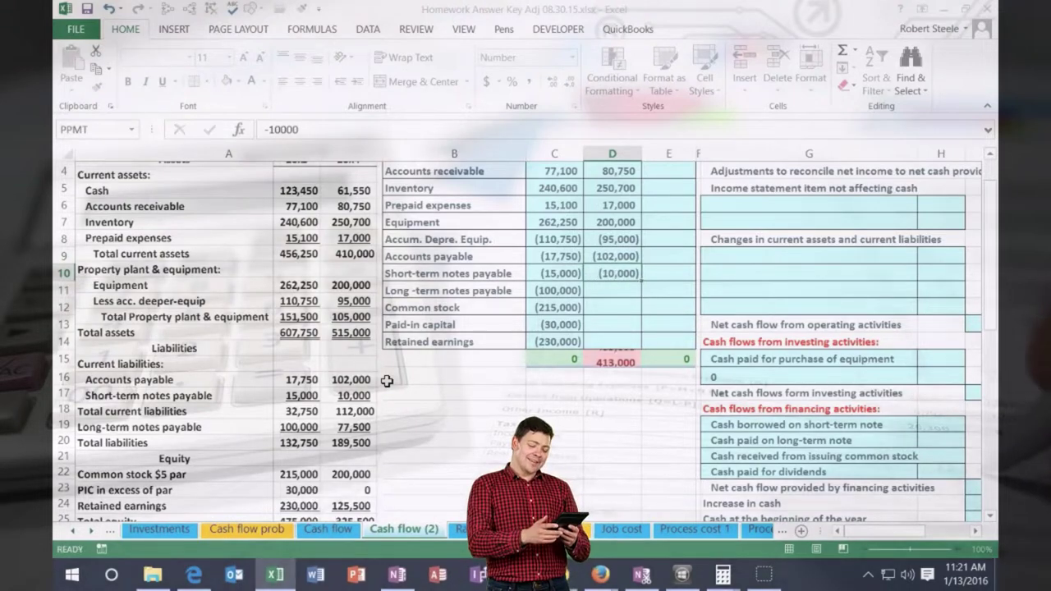
{"action": "key", "text": "Return"}
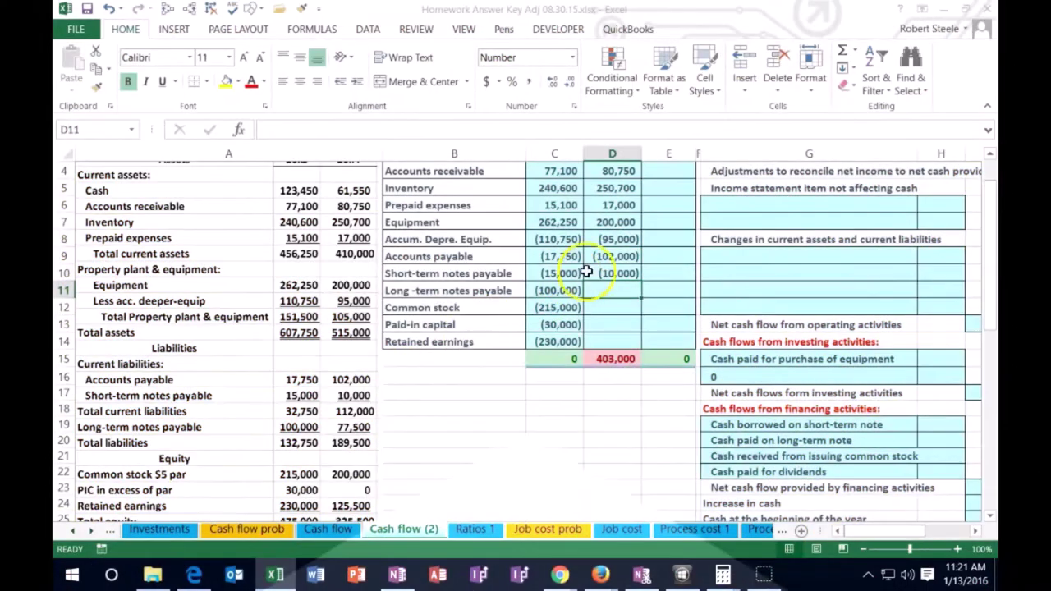
{"action": "left_click_drag", "start_coordinate": [598, 258], "coordinate": [600, 272]}
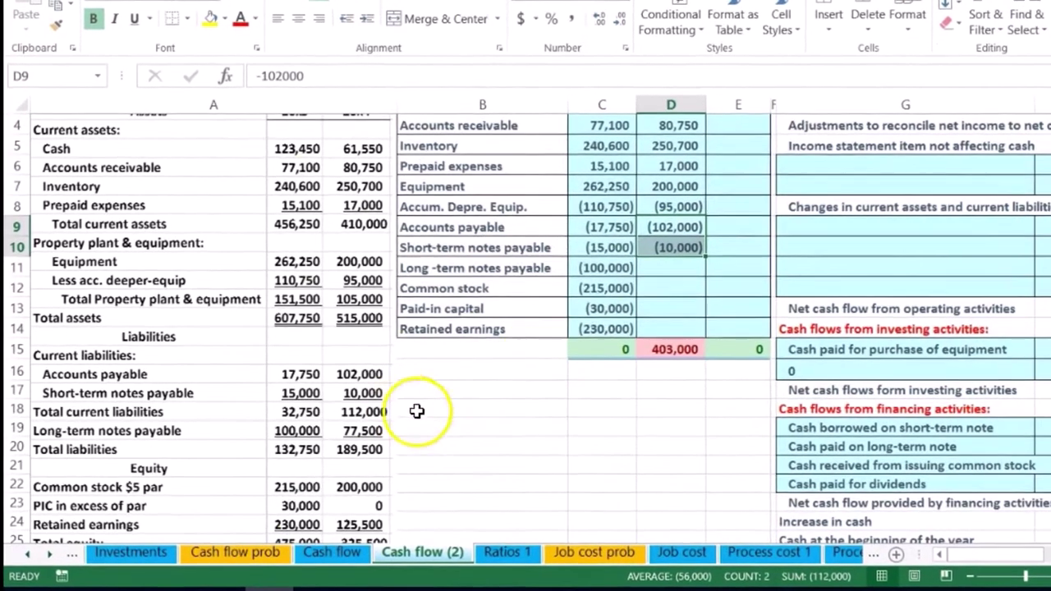
Enter 20x4 long-term notes (77,500), common stock (200,000), paid-in capital 0 and retained earnings (125,500).
{"action": "left_click", "coordinate": [600, 290]}
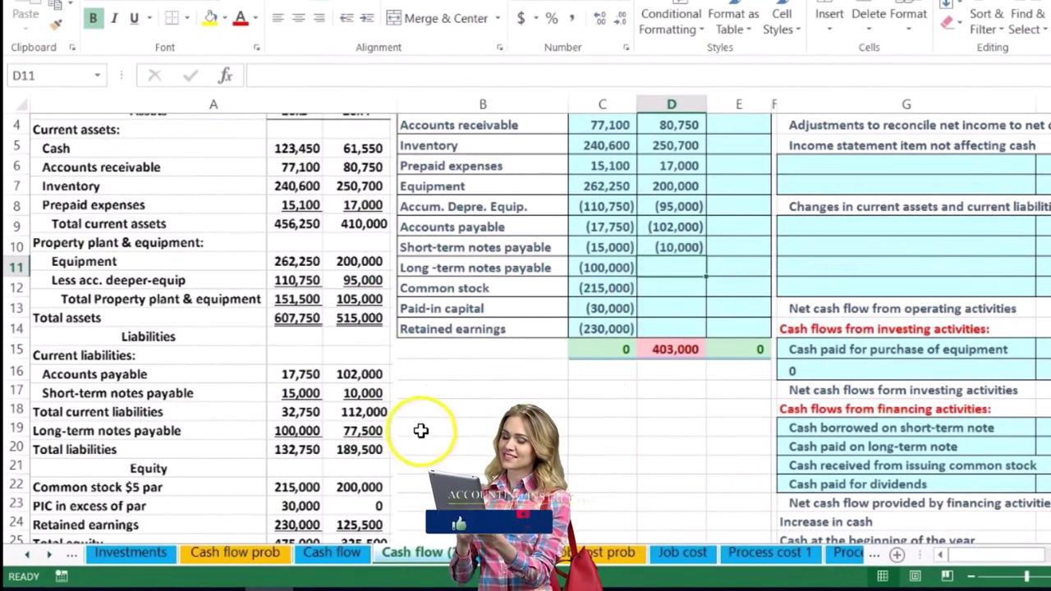
{"action": "type", "text": "-"}
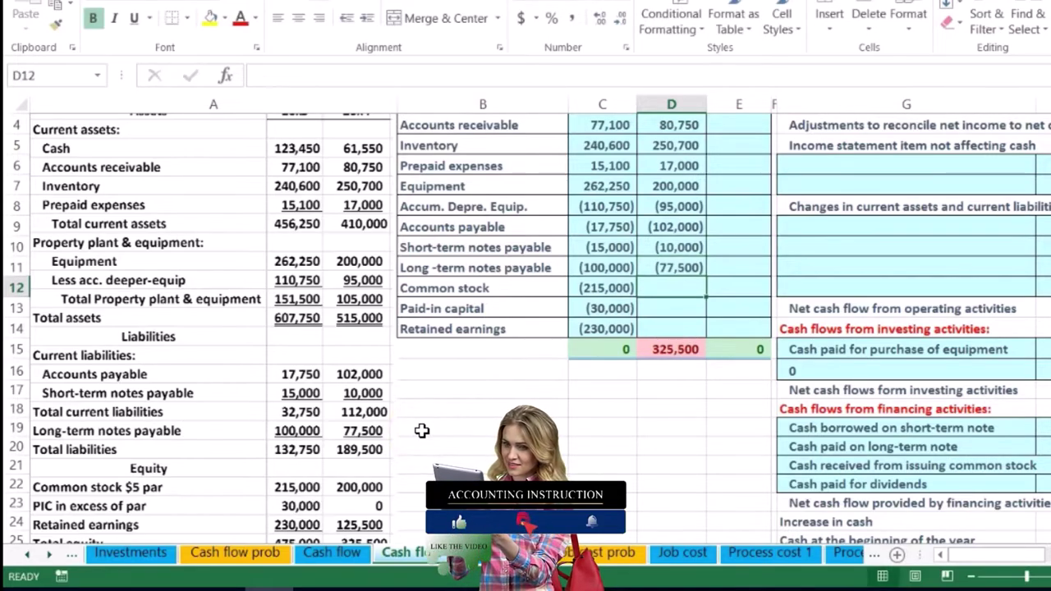
{"action": "left_click_drag", "start_coordinate": [659, 228], "coordinate": [662, 262]}
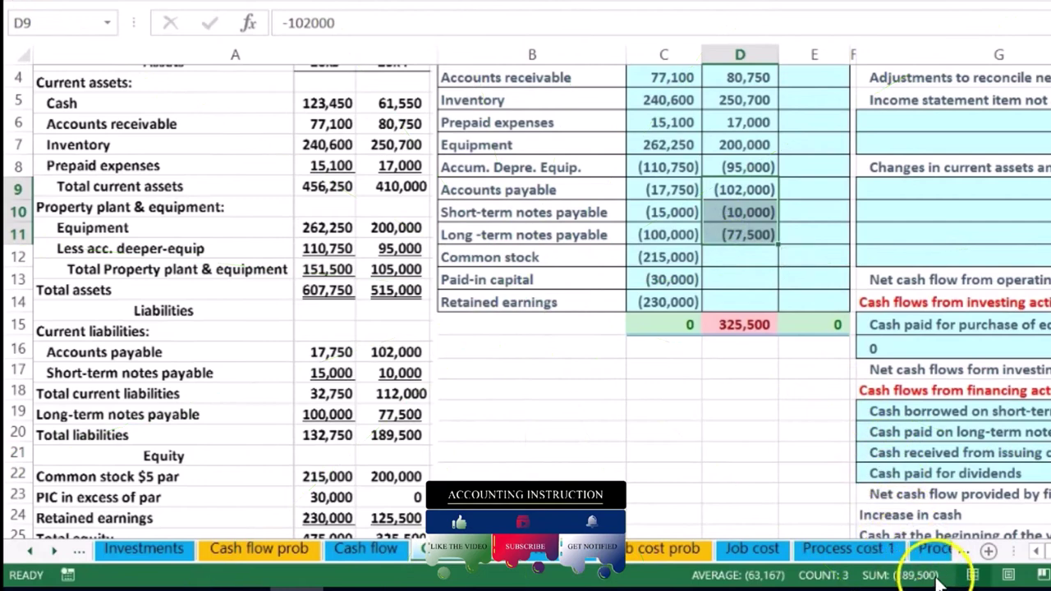
{"action": "left_click", "coordinate": [757, 261]}
{"action": "scroll", "coordinate": [560, 438], "scroll_direction": "down", "scroll_amount": 1}
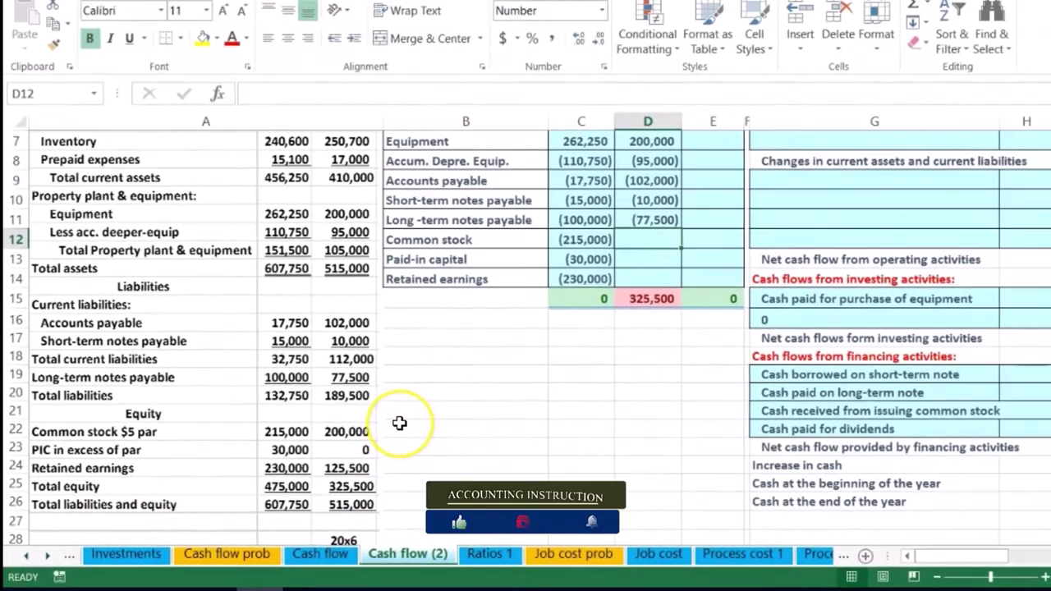
{"action": "type", "text": "-2"}
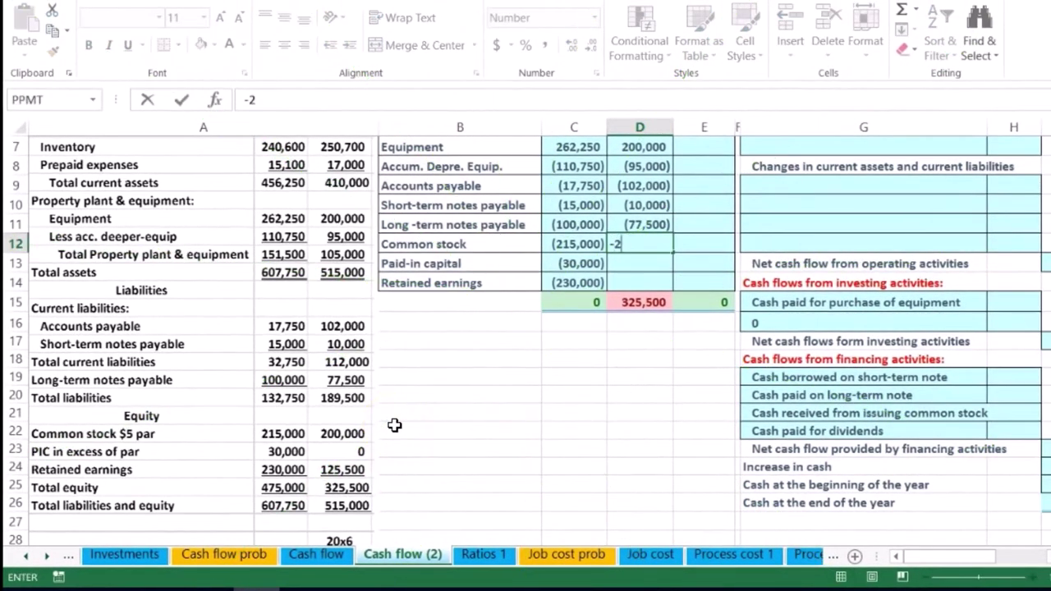
{"action": "type", "text": "00000"}
{"action": "key", "text": "Return"}
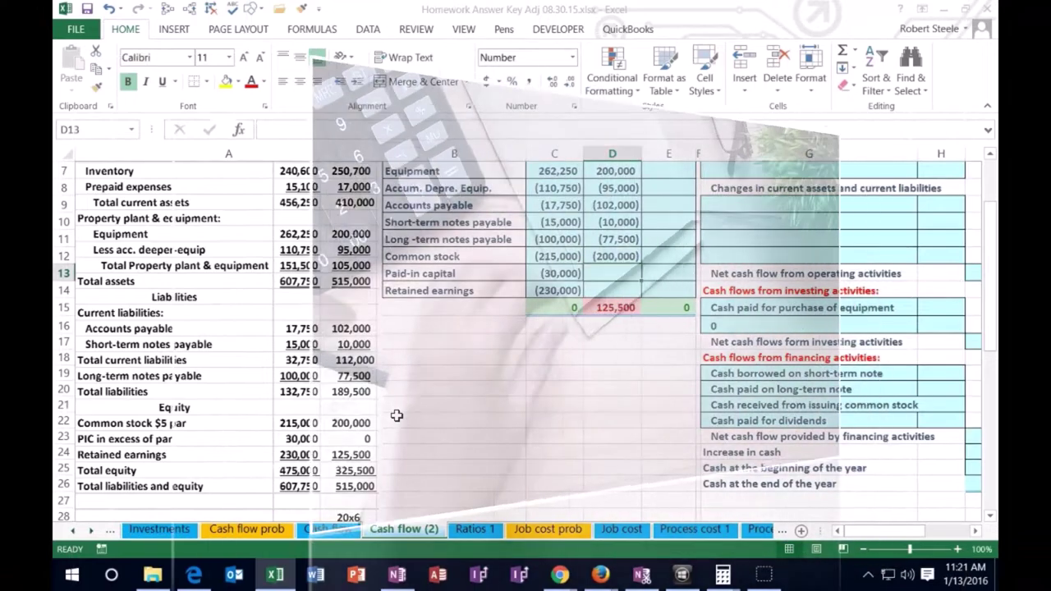
{"action": "type", "text": "0"}
{"action": "key", "text": "Return"}
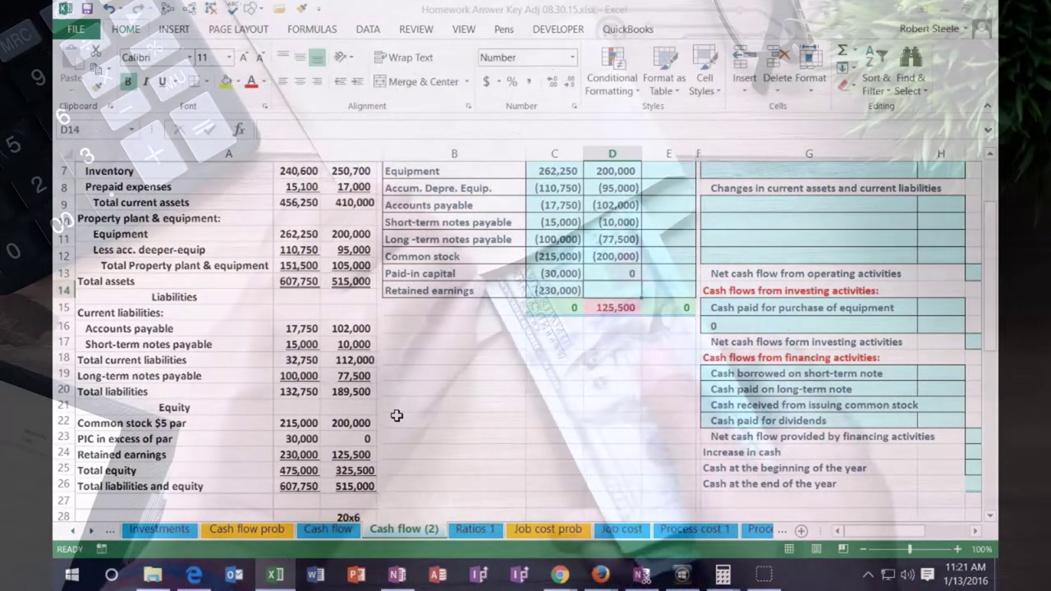
{"action": "type", "text": "-1"}
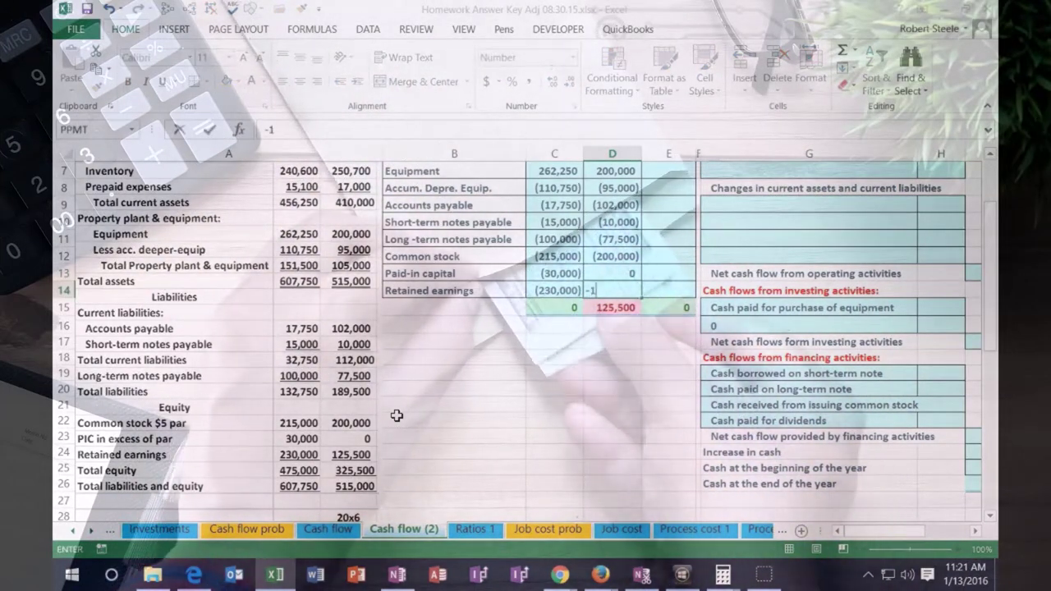
{"action": "type", "text": "25500"}
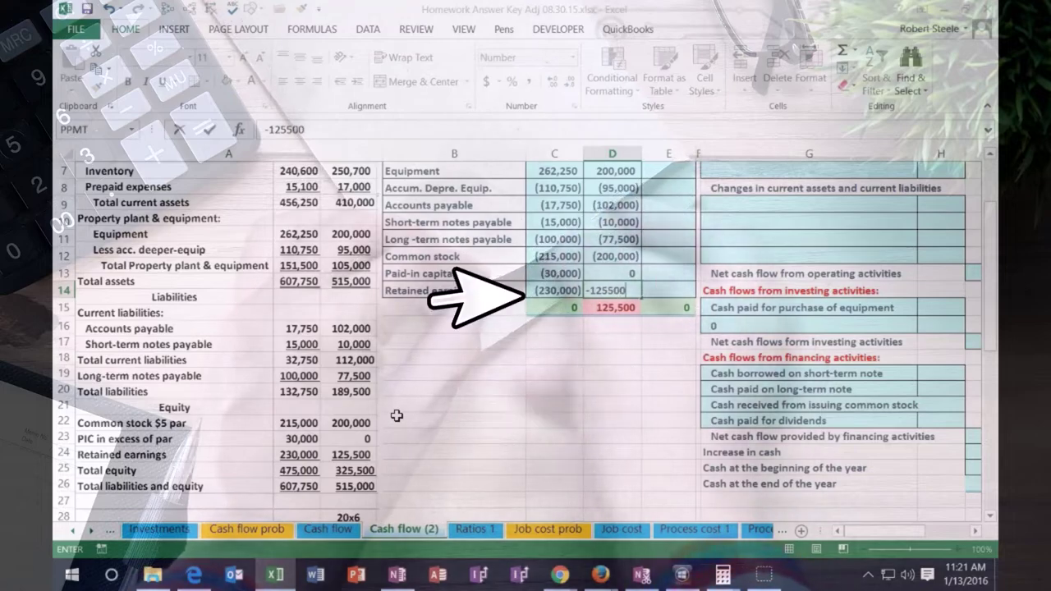
{"action": "key", "text": "Return"}
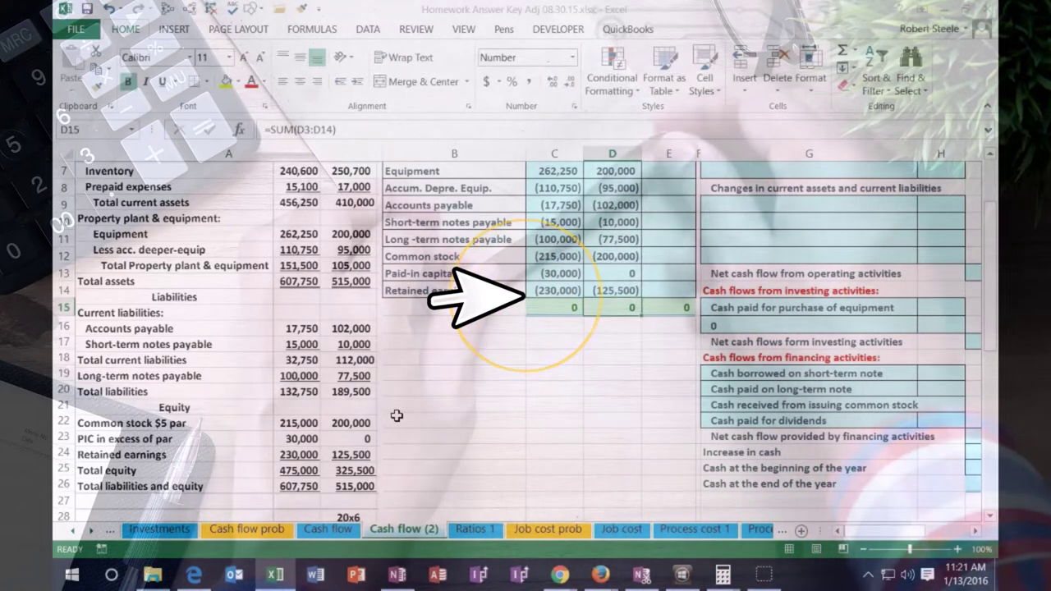
Verify the C15 and D15 SUM totals, then select the Diff cells E3:E14.
{"action": "scroll", "coordinate": [563, 399], "scroll_direction": "up", "scroll_amount": 2}
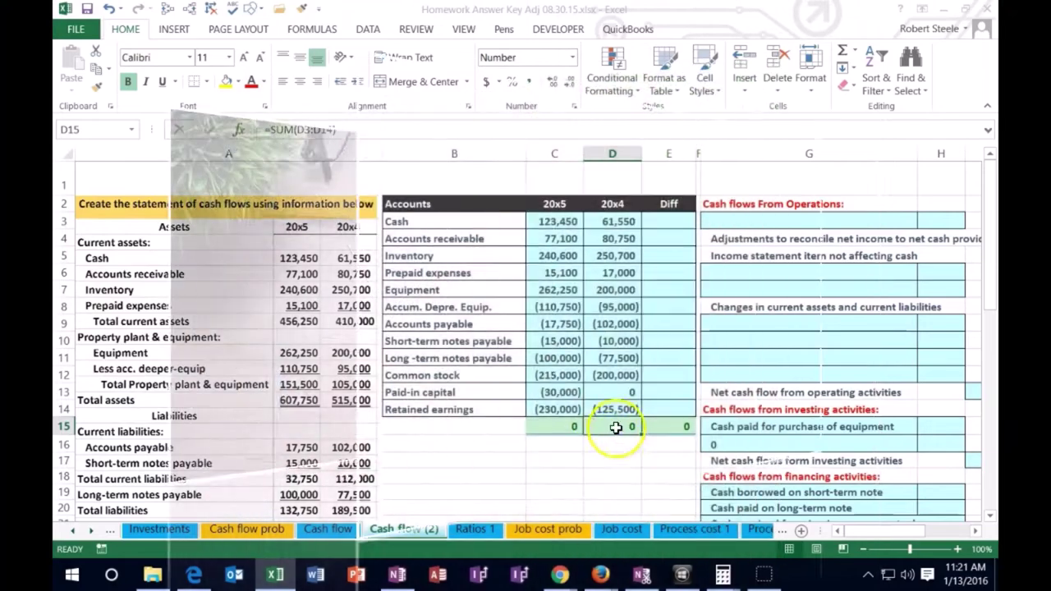
{"action": "double_click", "coordinate": [612, 426]}
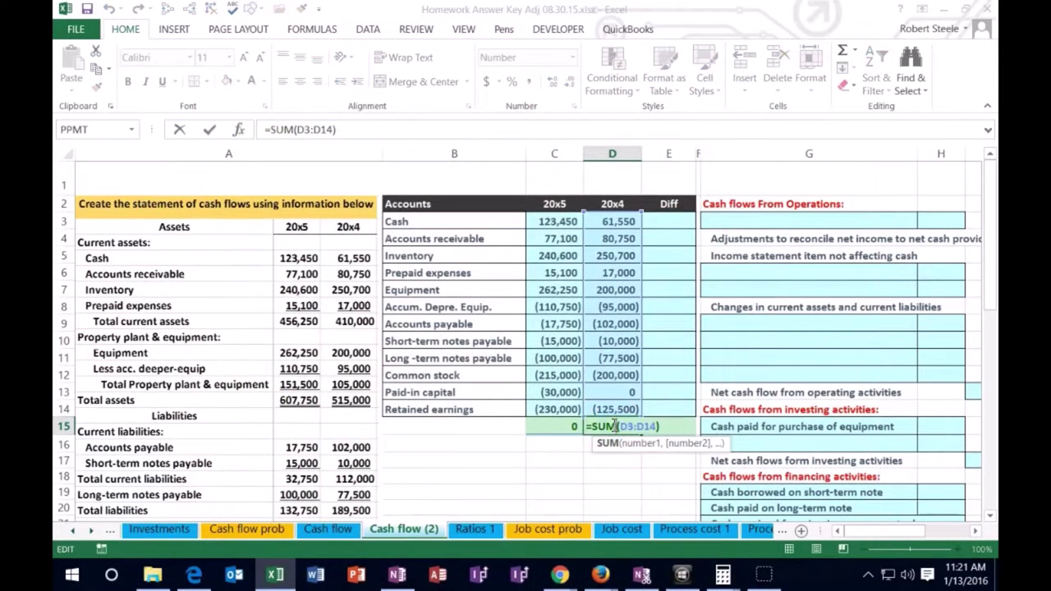
{"action": "key", "text": "Return"}
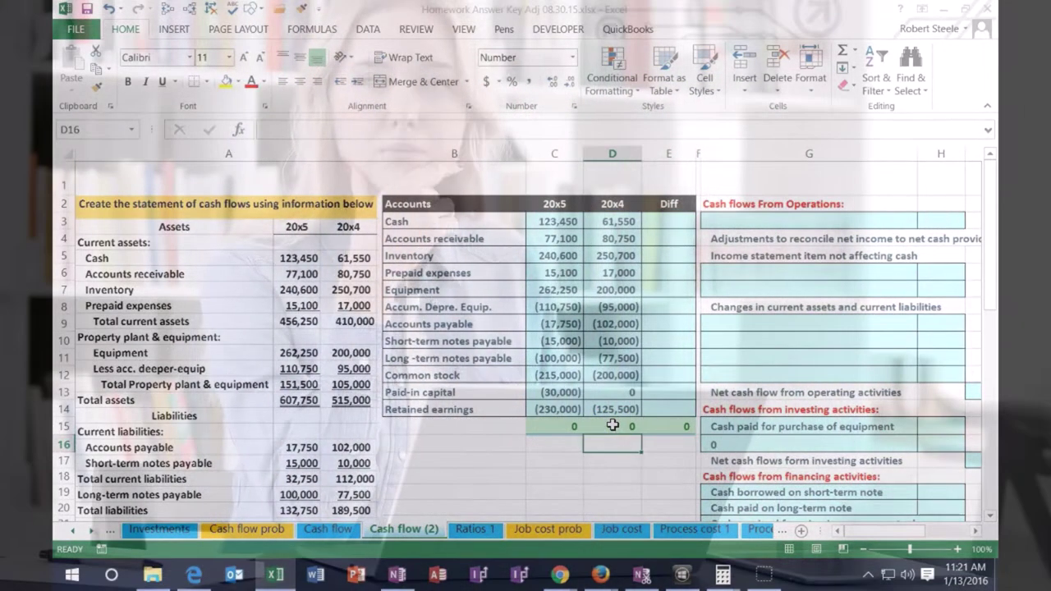
{"action": "left_click", "coordinate": [566, 425]}
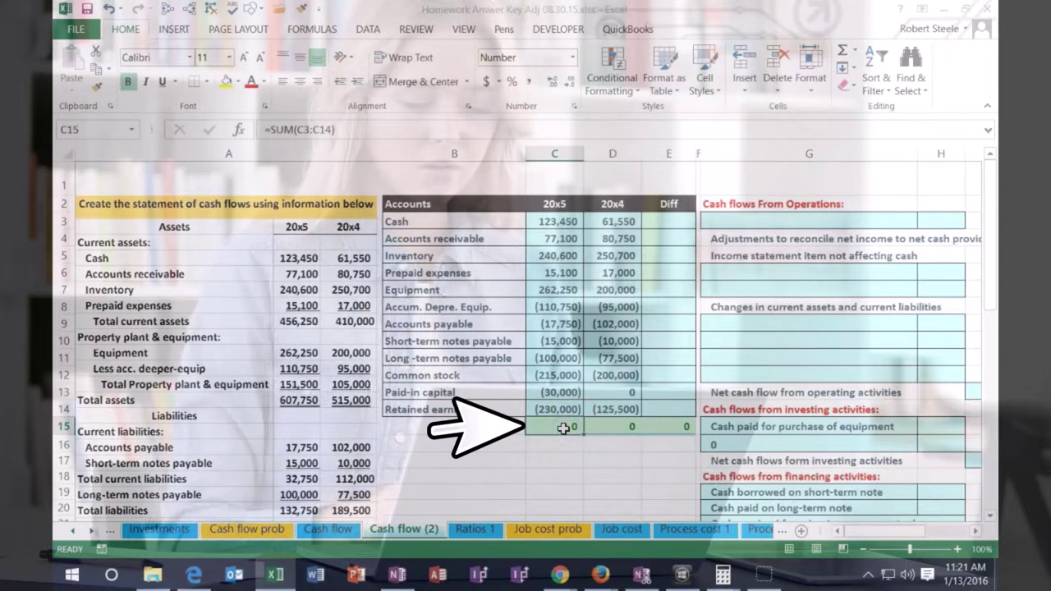
{"action": "left_click", "coordinate": [563, 428]}
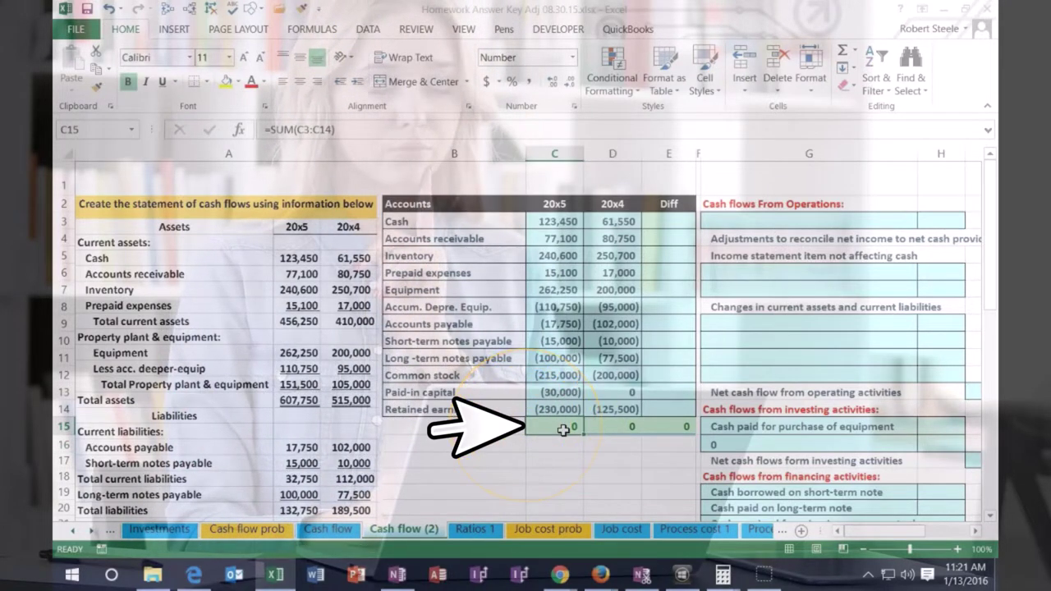
{"action": "left_click", "coordinate": [605, 426]}
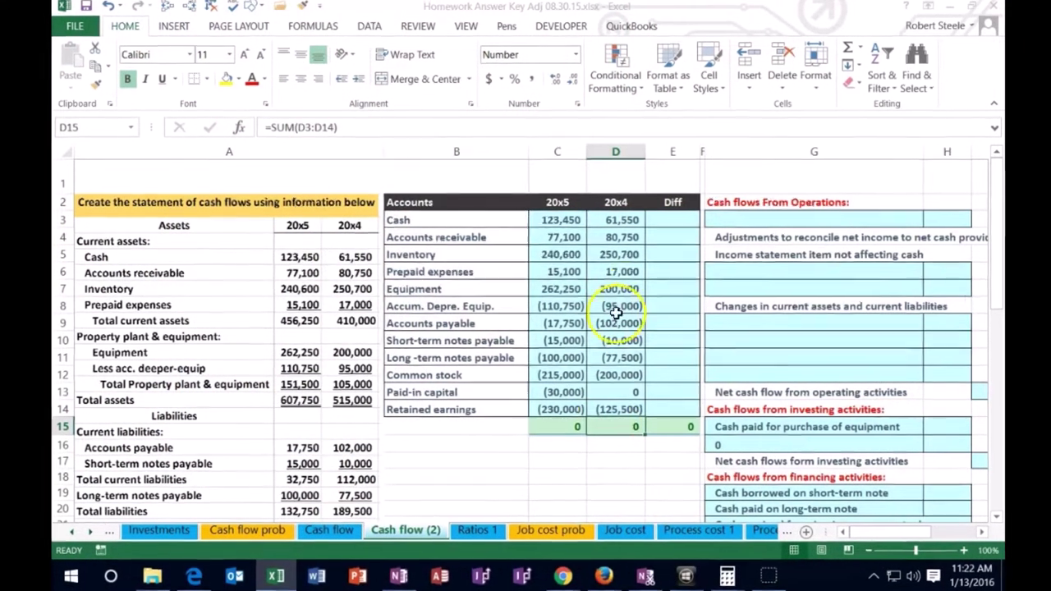
{"action": "left_click_drag", "start_coordinate": [668, 220], "coordinate": [668, 409]}
{"action": "left_click_drag", "start_coordinate": [857, 407], "coordinate": [860, 405]}
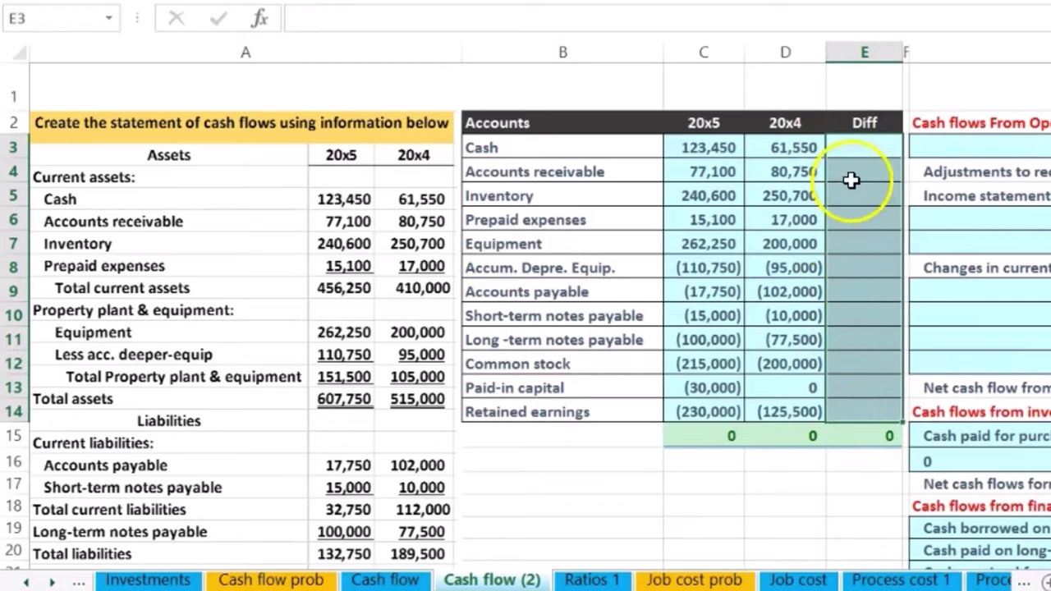
Write Diff formulas for Cash (61,900) and Accounts receivable ((3,650)).
{"action": "left_click", "coordinate": [860, 152]}
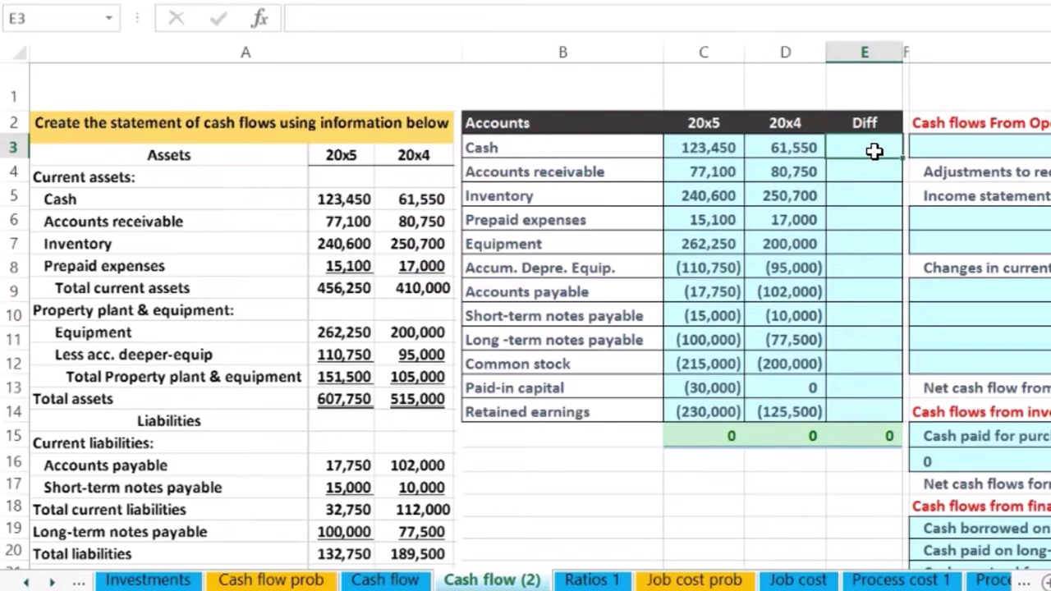
{"action": "type", "text": "="}
{"action": "left_click", "coordinate": [716, 148]}
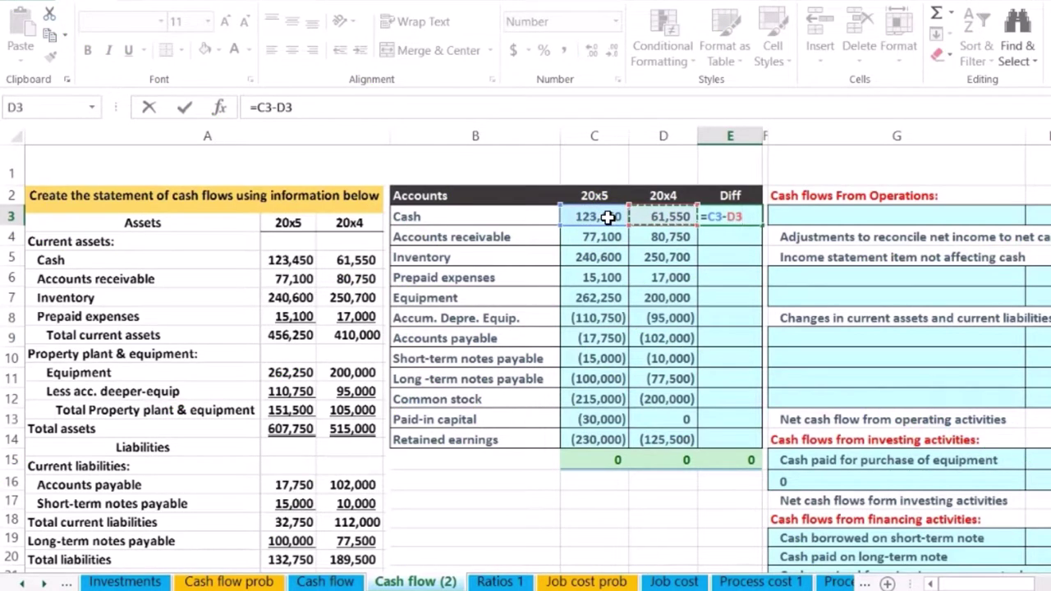
{"action": "key", "text": "Return"}
{"action": "type", "text": "="}
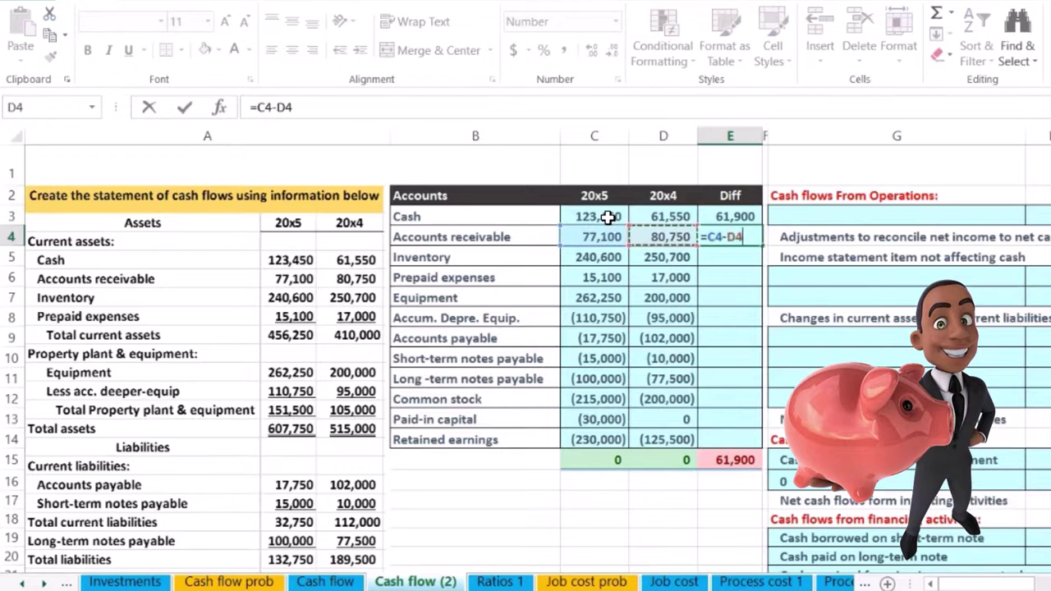
{"action": "key", "text": "Return"}
Add inventory (10,100) and prepaid (1,900) differences, then fill the formula down through Retained earnings.
{"action": "type", "text": "="}
{"action": "key", "text": "Down"}
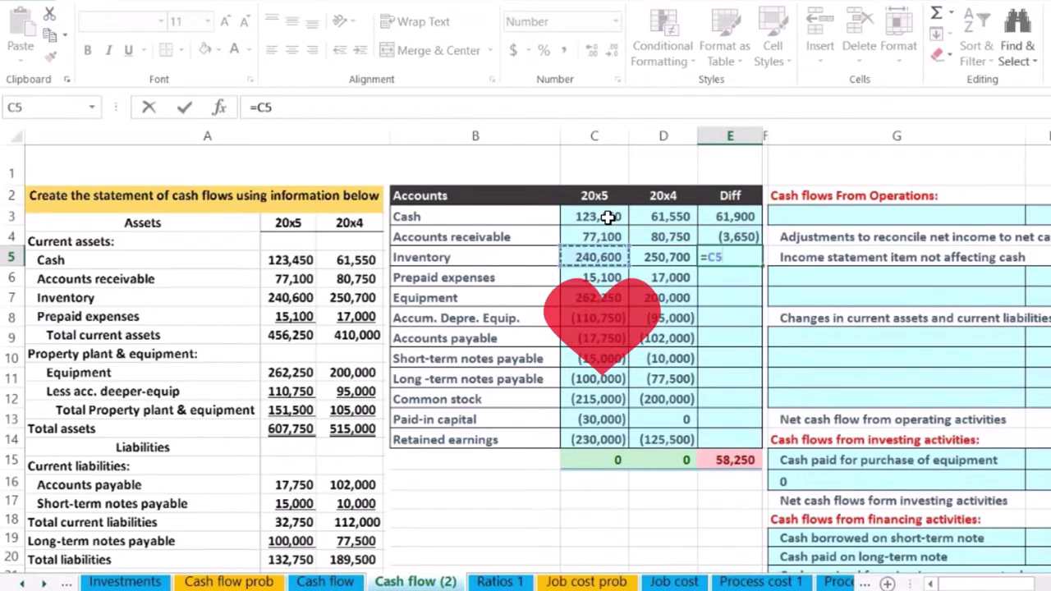
{"action": "type", "text": "-"}
{"action": "key", "text": "Left"}
{"action": "key", "text": "Return"}
{"action": "type", "text": "="}
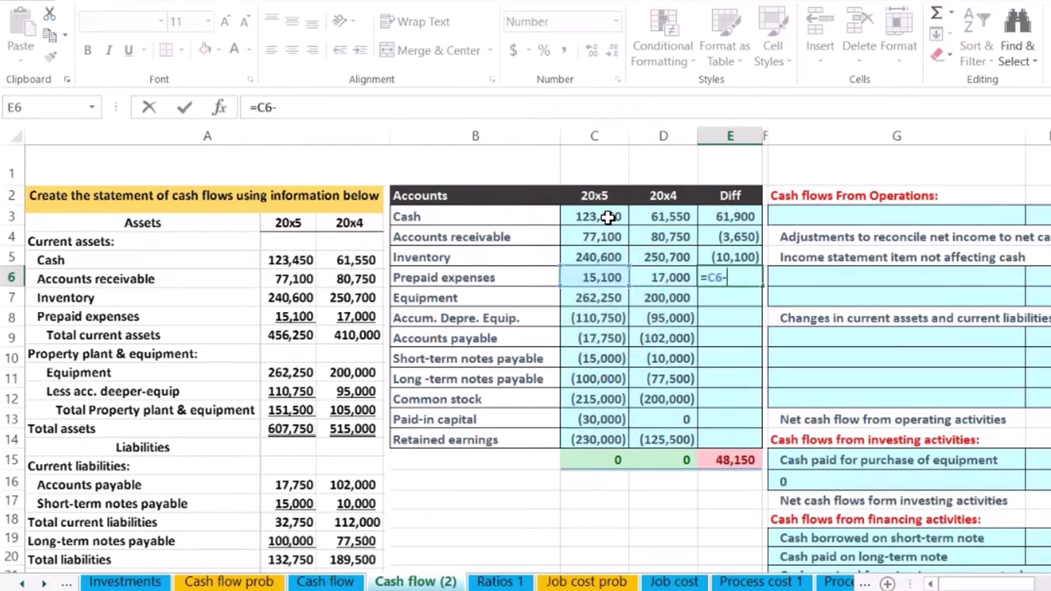
{"action": "key", "text": "Return"}
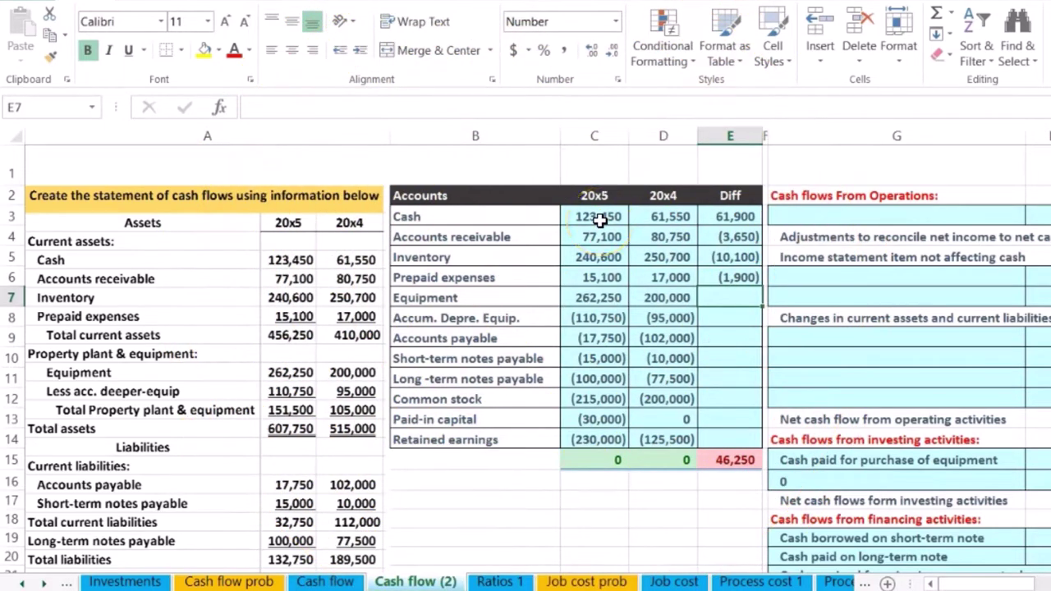
{"action": "left_click", "coordinate": [730, 278]}
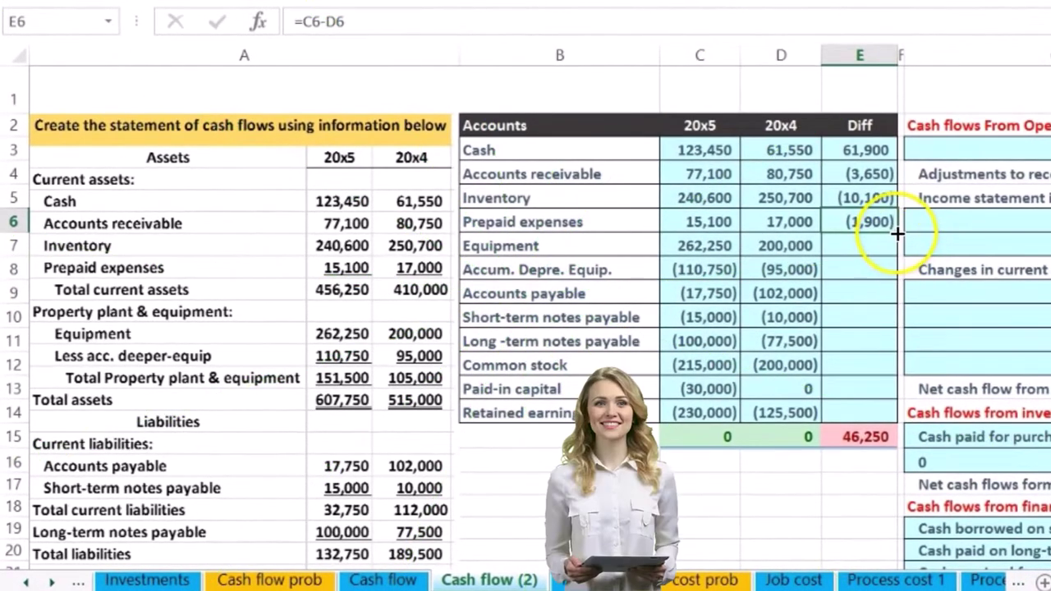
{"action": "left_click_drag", "start_coordinate": [896, 233], "coordinate": [872, 420]}
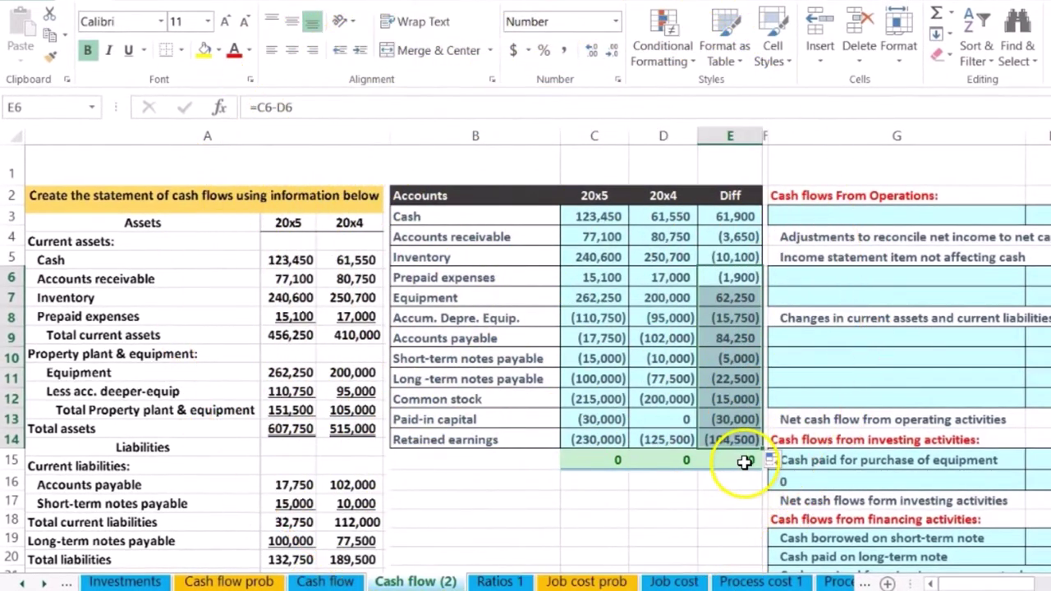
AutoSum the Diff column into E15 to confirm it totals 0, and check the Long-term notes difference formula.
{"action": "left_click", "coordinate": [744, 462]}
{"action": "key", "text": "alt+equal"}
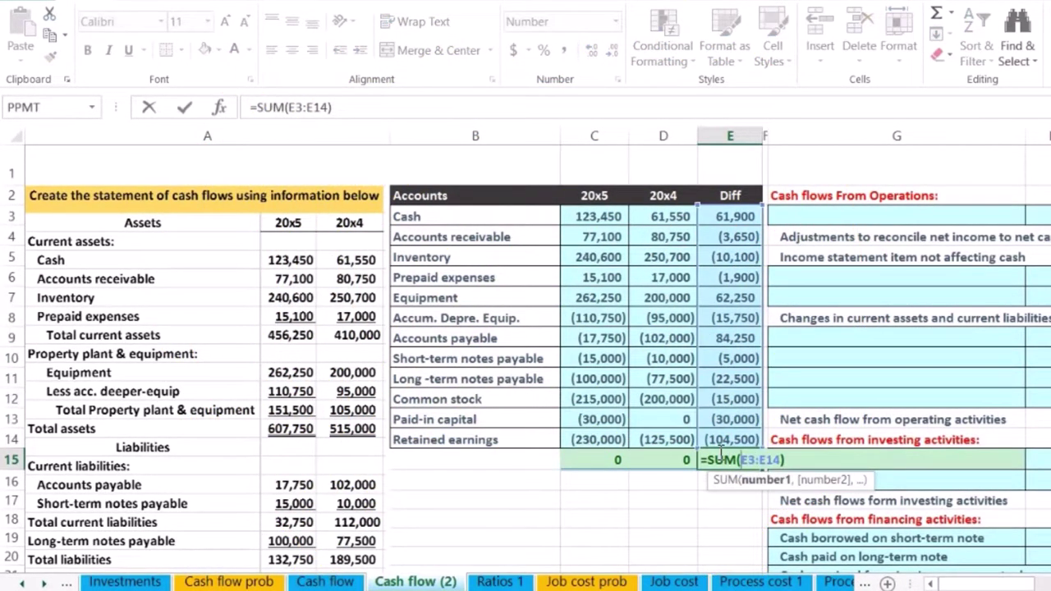
{"action": "key", "text": "Return"}
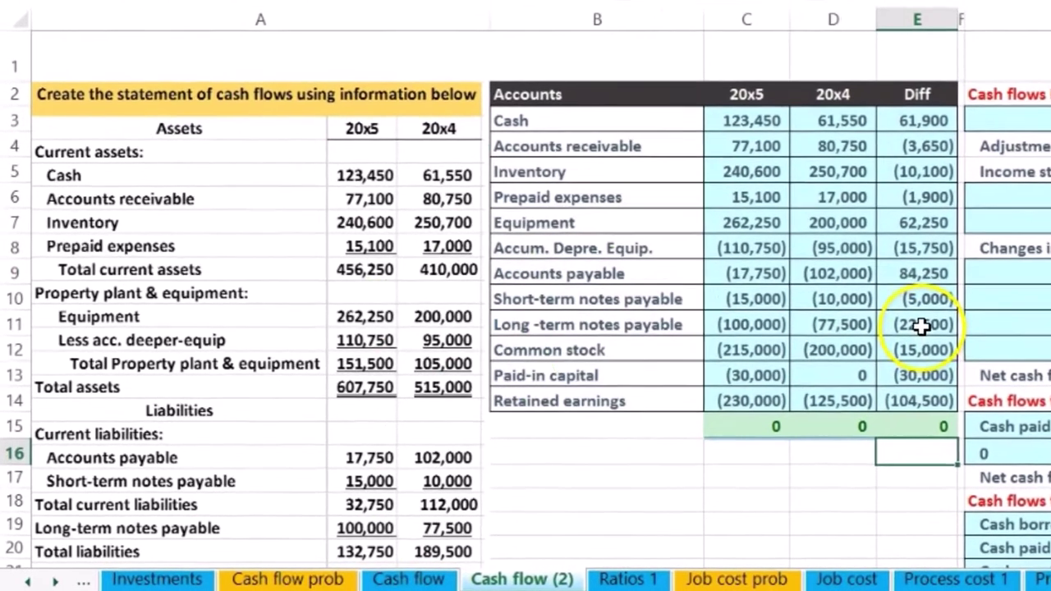
{"action": "double_click", "coordinate": [730, 379]}
{"action": "key", "text": "Return"}
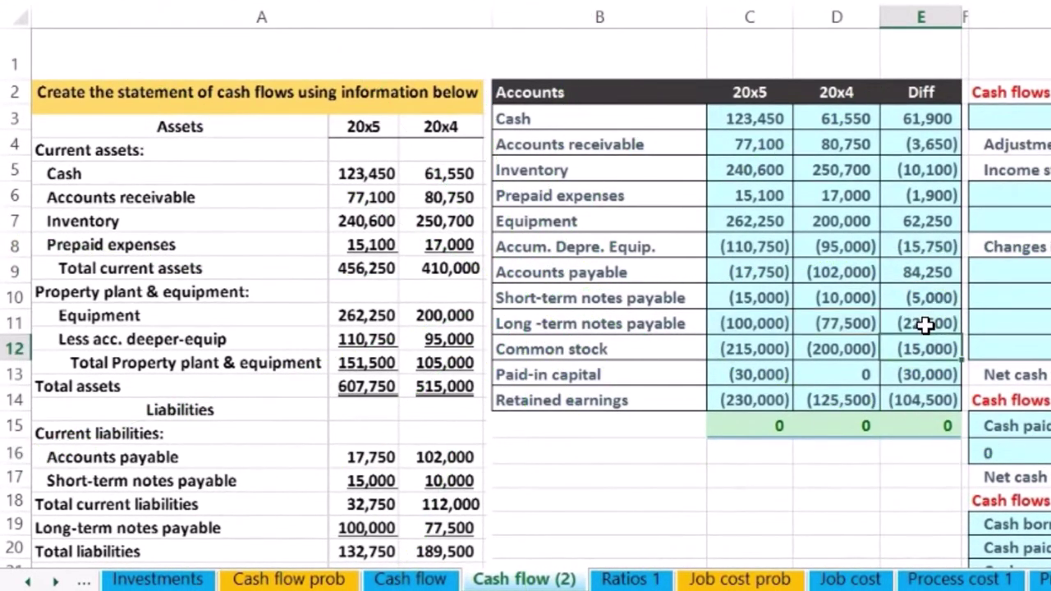
{"action": "key", "text": "Return"}
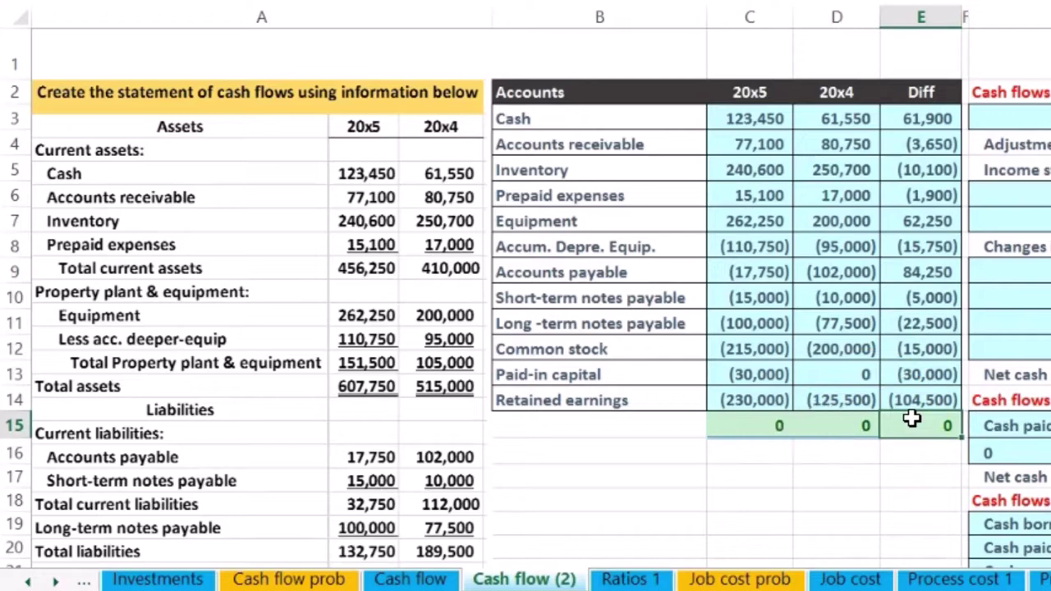
{"action": "key", "text": "Right"}
{"action": "key", "text": "Right"}
{"action": "key", "text": "Right"}
{"action": "key", "text": "Right"}
{"action": "key", "text": "Right"}
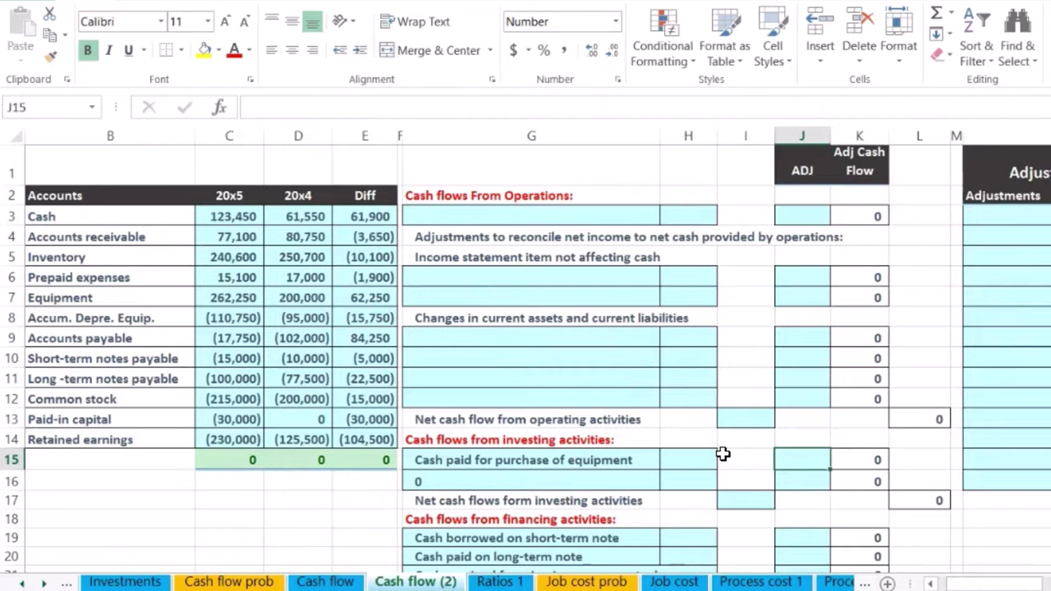
{"action": "left_click", "coordinate": [511, 194]}
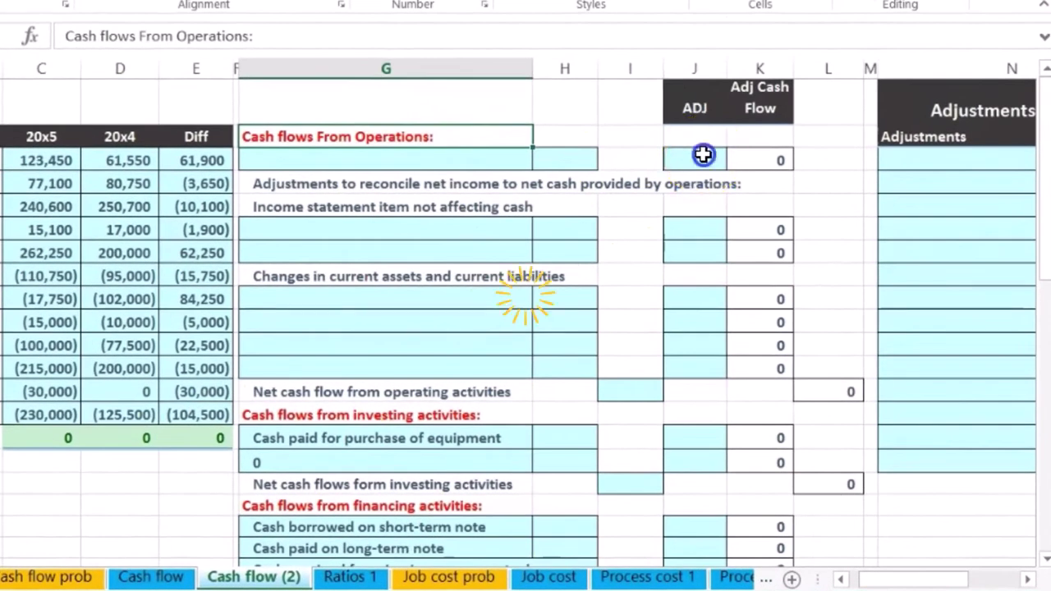
{"action": "left_click", "coordinate": [735, 218]}
{"action": "left_click", "coordinate": [695, 161]}
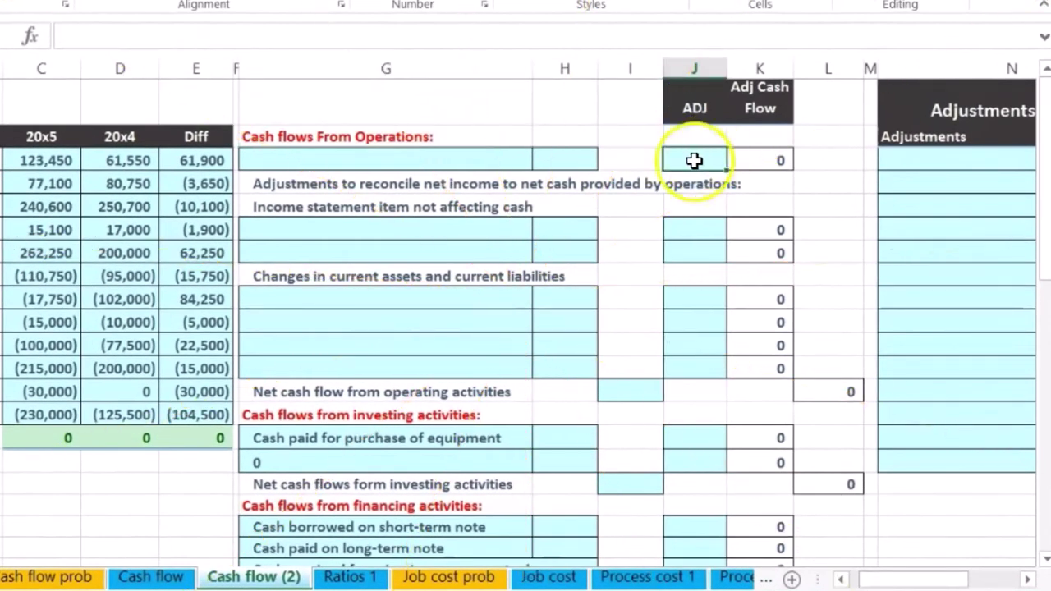
{"action": "left_click", "coordinate": [574, 162]}
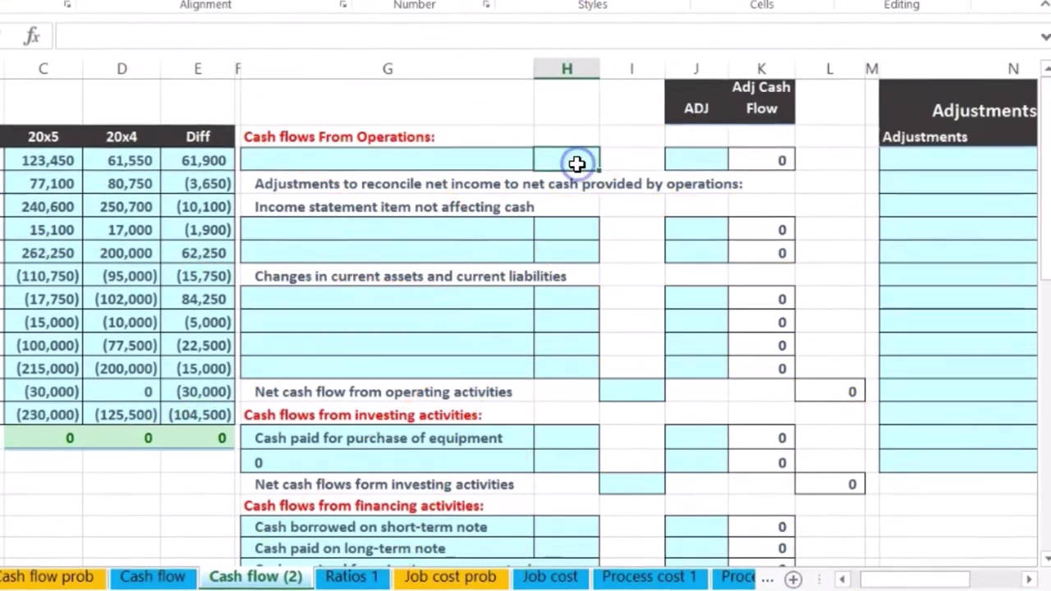
{"action": "scroll", "coordinate": [757, 172], "scroll_direction": "down", "scroll_amount": 2}
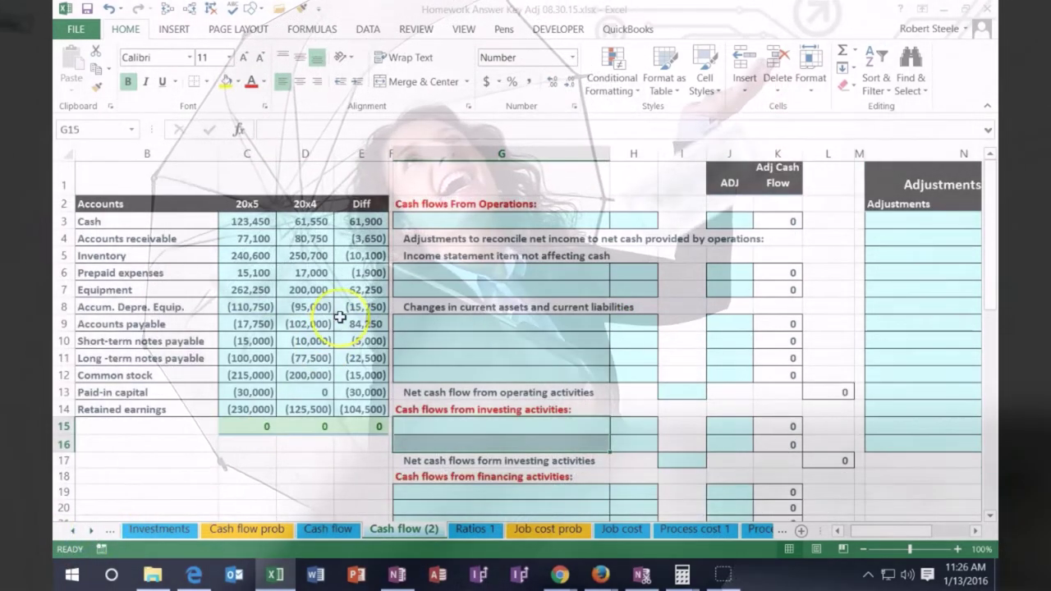
{"action": "left_click_drag", "start_coordinate": [361, 222], "coordinate": [361, 397]}
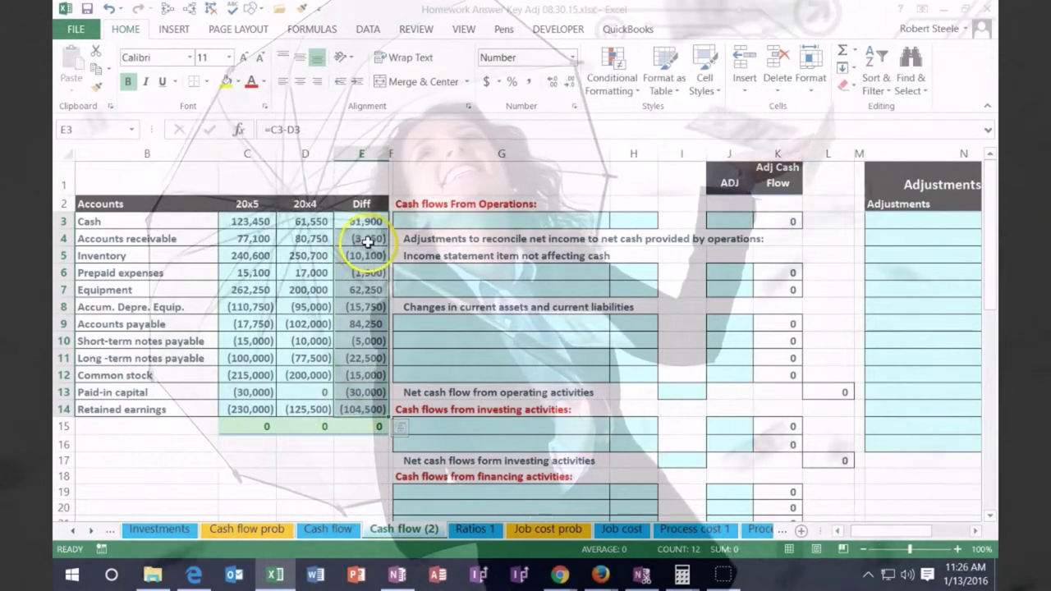
{"action": "left_click_drag", "start_coordinate": [366, 239], "coordinate": [354, 402]}
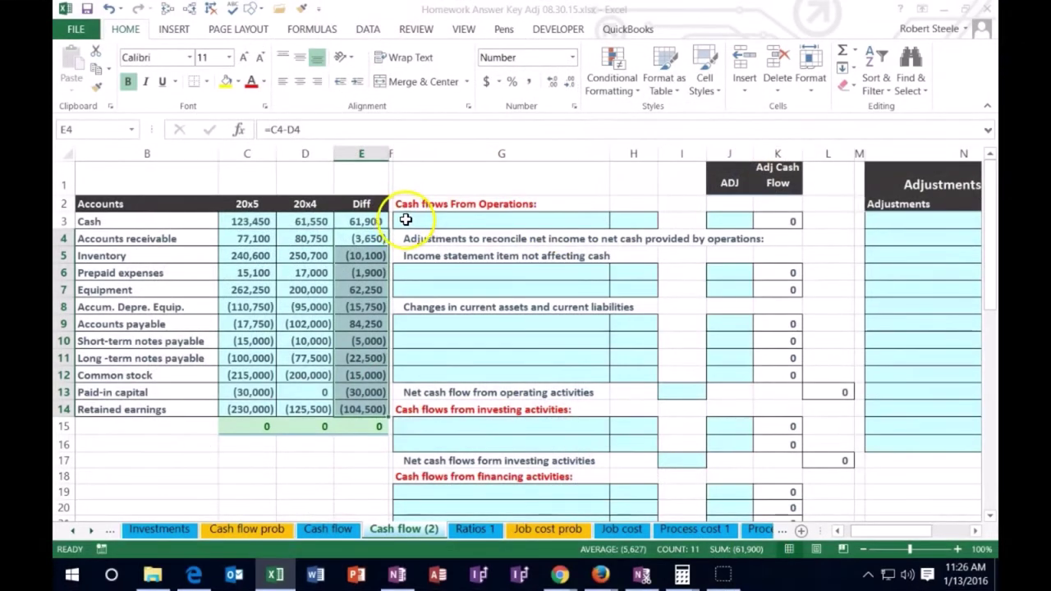
{"action": "scroll", "coordinate": [497, 266], "scroll_direction": "down", "scroll_amount": 3}
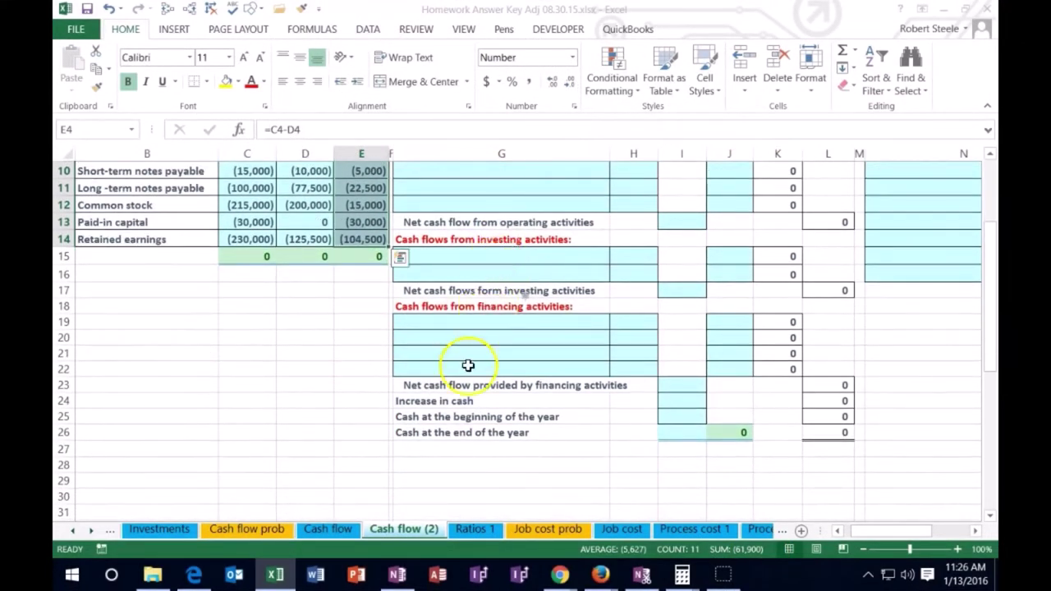
{"action": "left_click", "coordinate": [670, 399]}
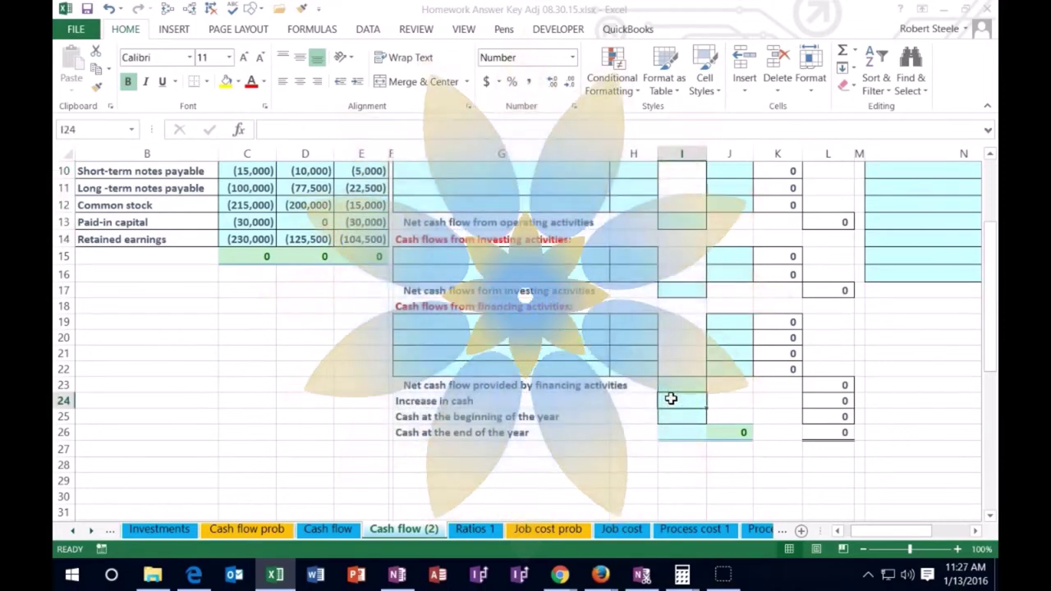
{"action": "scroll", "coordinate": [534, 431], "scroll_direction": "up", "scroll_amount": 3}
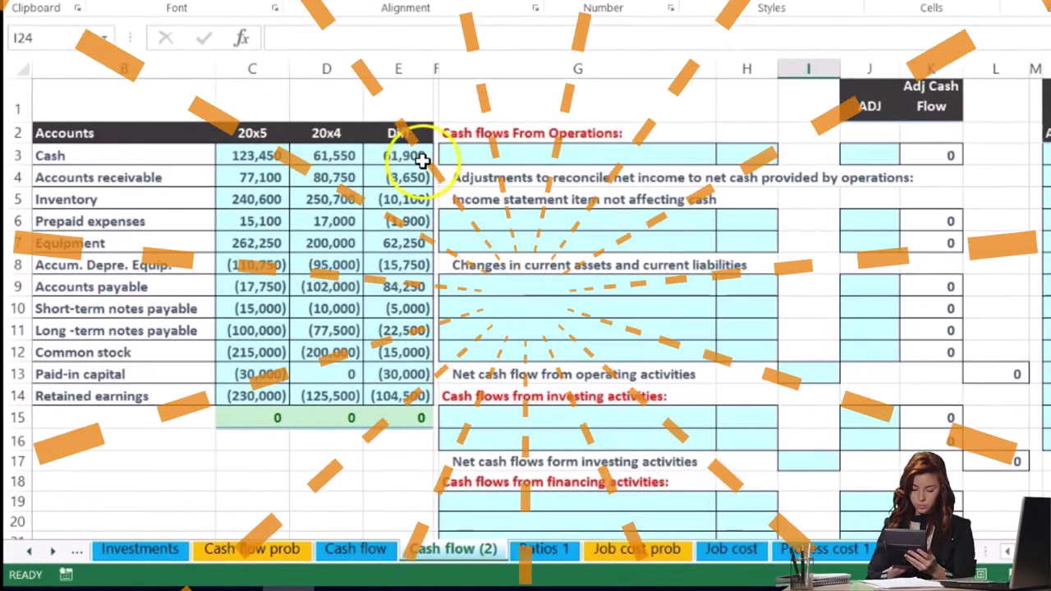
Label G3 'Net income' and locate the Retained earnings difference of (104,500) in E14.
{"action": "left_click", "coordinate": [385, 227]}
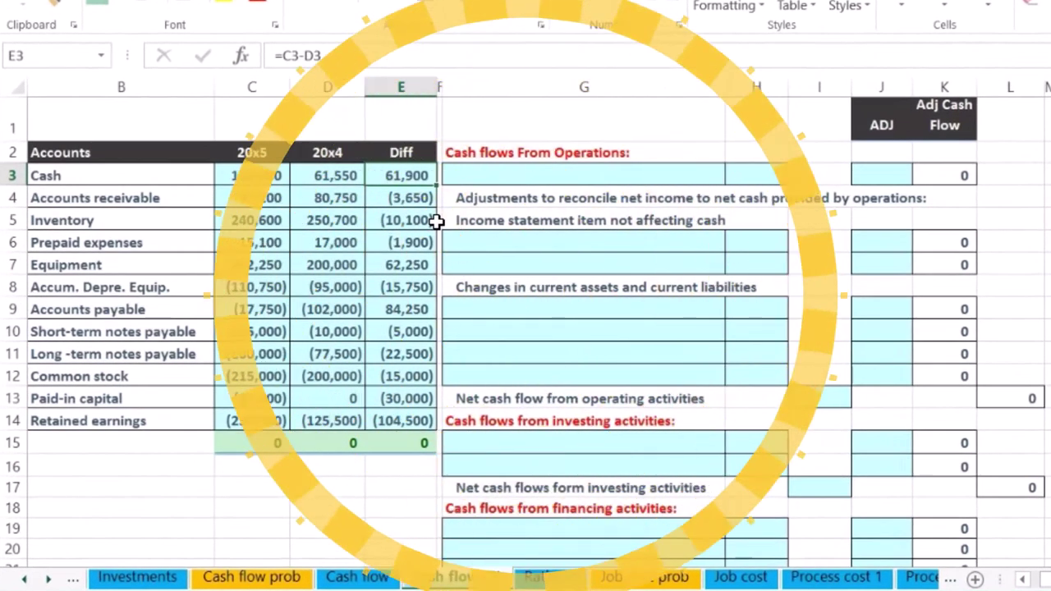
{"action": "left_click", "coordinate": [465, 179]}
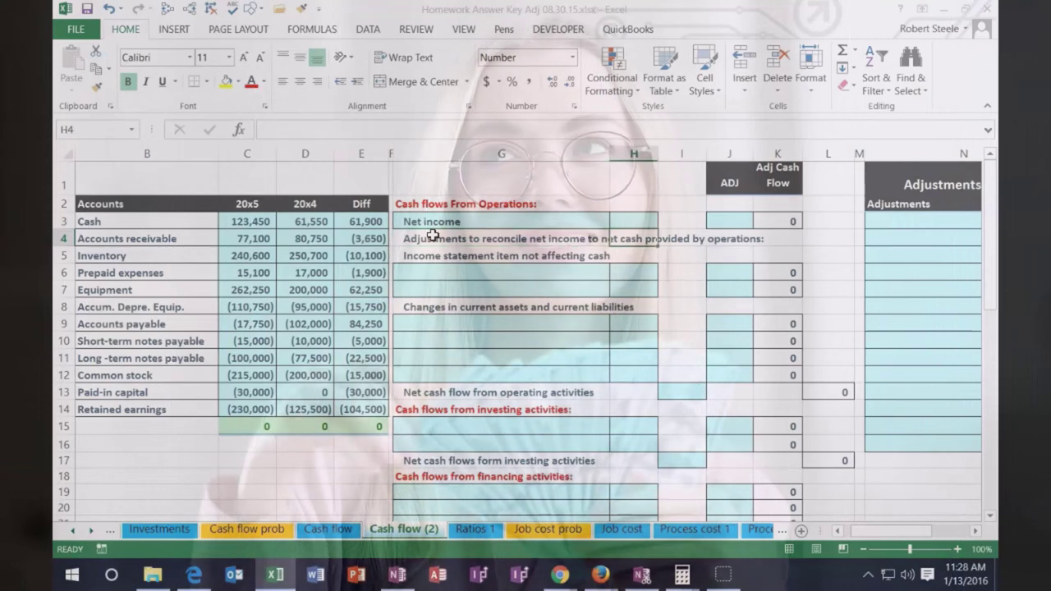
{"action": "key", "text": "Up"}
{"action": "key", "text": "Right"}
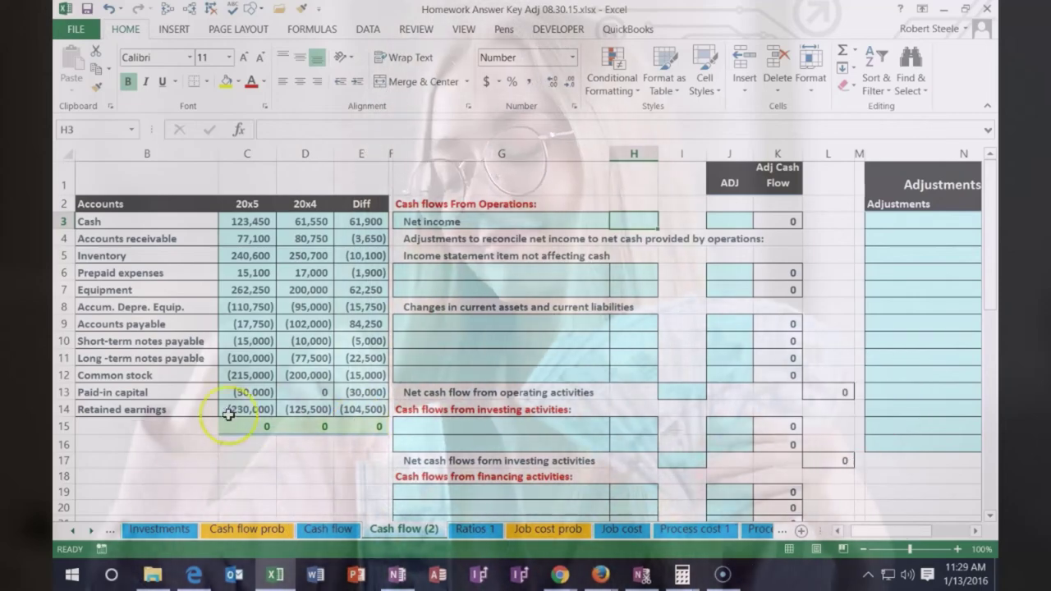
{"action": "left_click_drag", "start_coordinate": [197, 408], "coordinate": [370, 410]}
{"action": "left_click", "coordinate": [370, 408]}
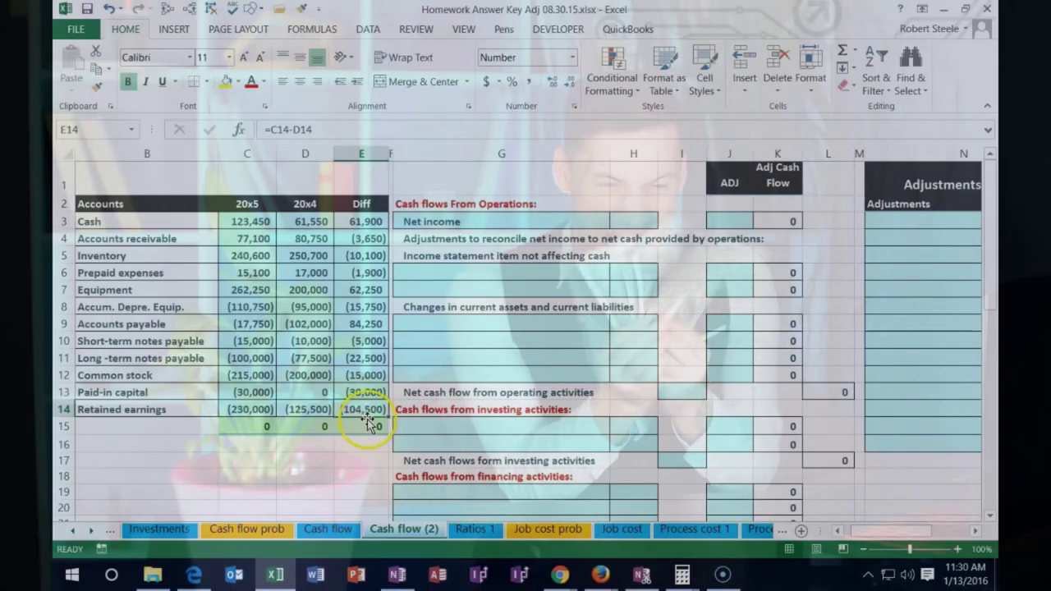
Enter the formula =-E14 in H3 so Net income shows 104,500.
{"action": "left_click", "coordinate": [625, 223]}
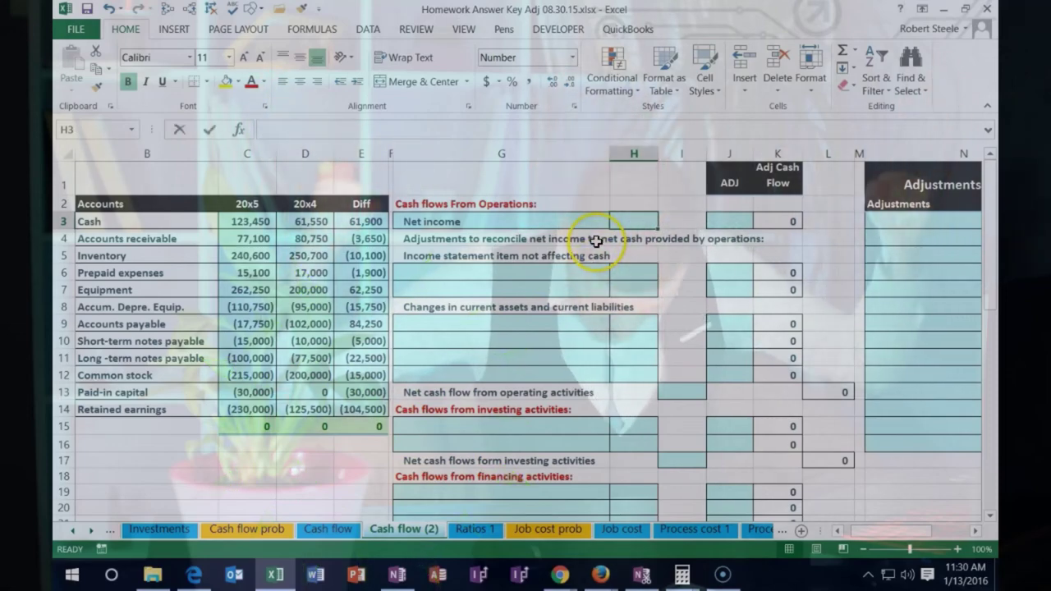
{"action": "type", "text": "="}
{"action": "left_click", "coordinate": [361, 408]}
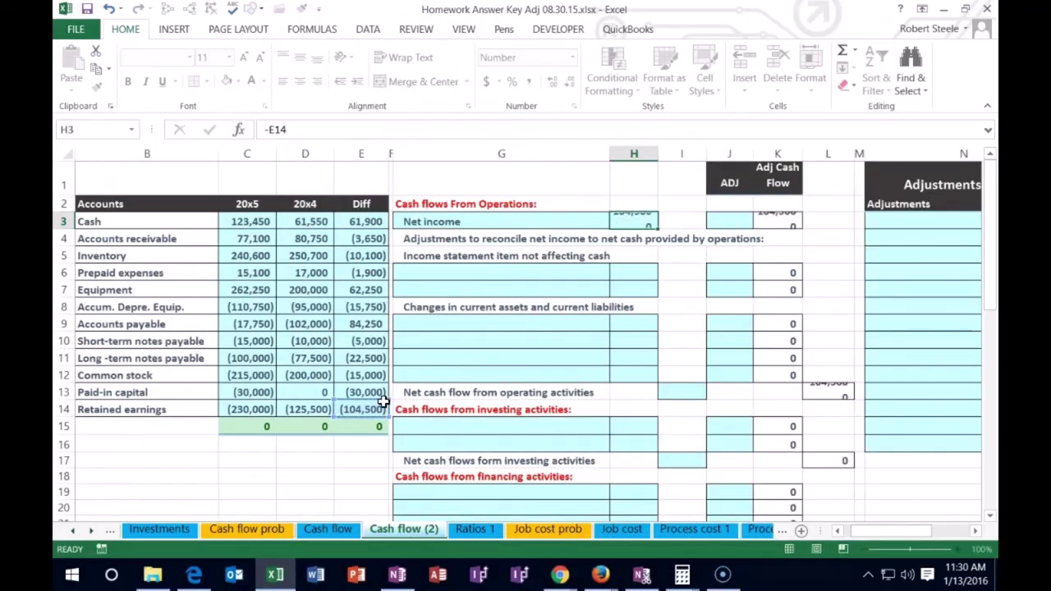
{"action": "key", "text": "Return"}
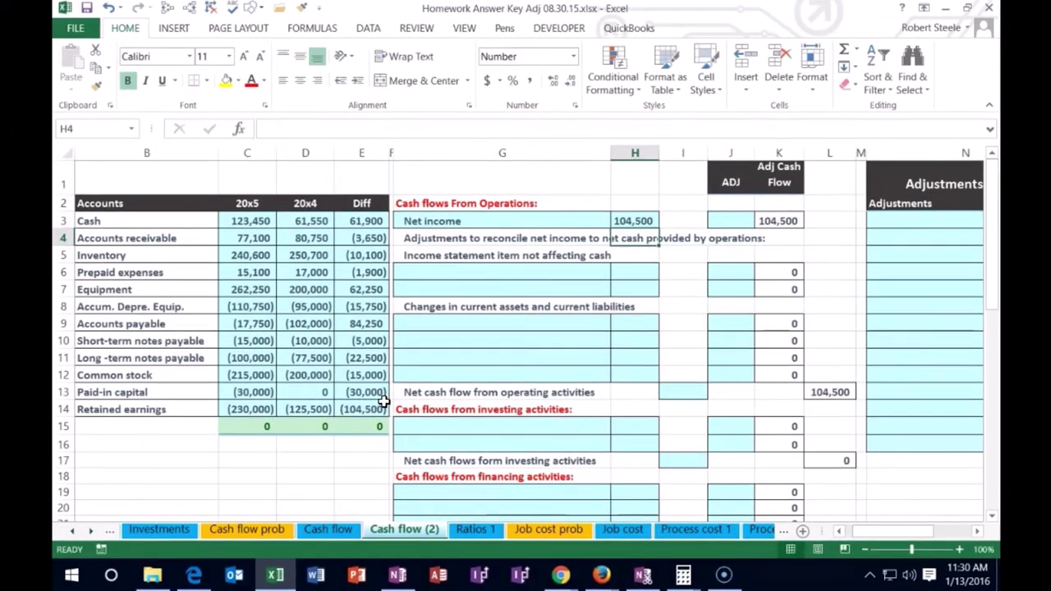